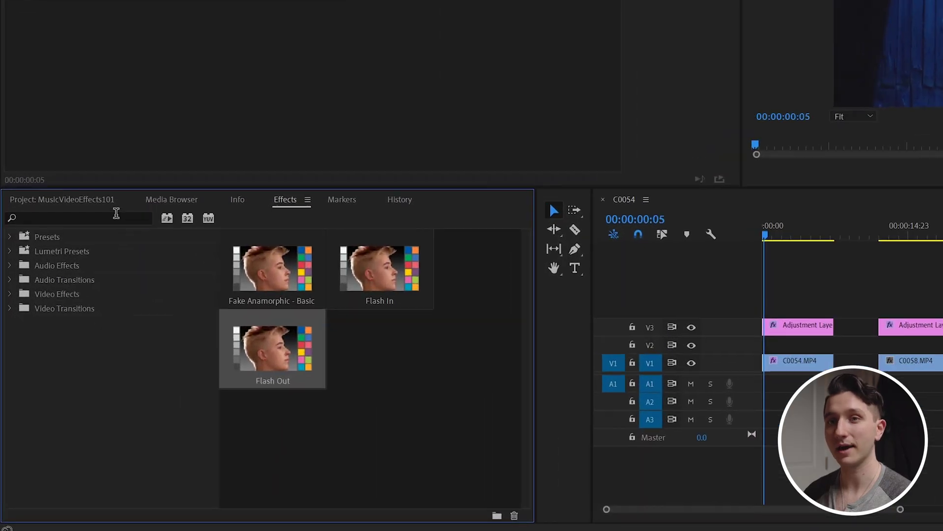
# Apply Lumetri Color to clip C0054.MP4 and expand its Basic Correction settings.
pyautogui.click(116, 215)
pyautogui.write('lumetri color')
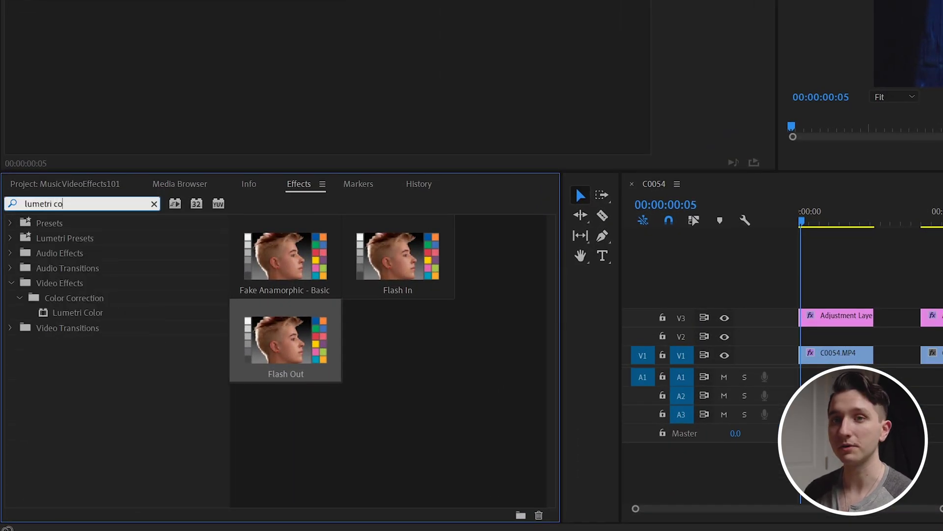
pyautogui.moveTo(77, 312); pyautogui.dragTo(837, 356)
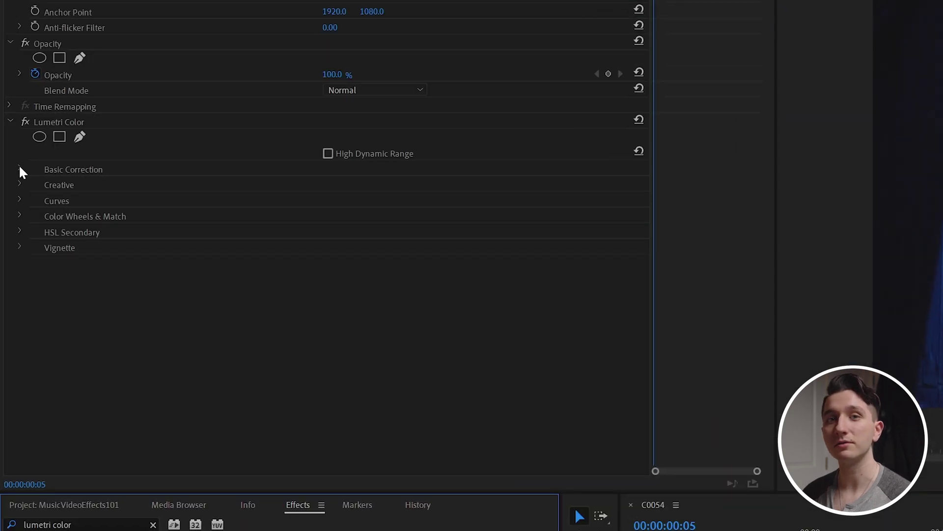
pyautogui.click(19, 167)
pyautogui.scroll(-2, 96, 313)
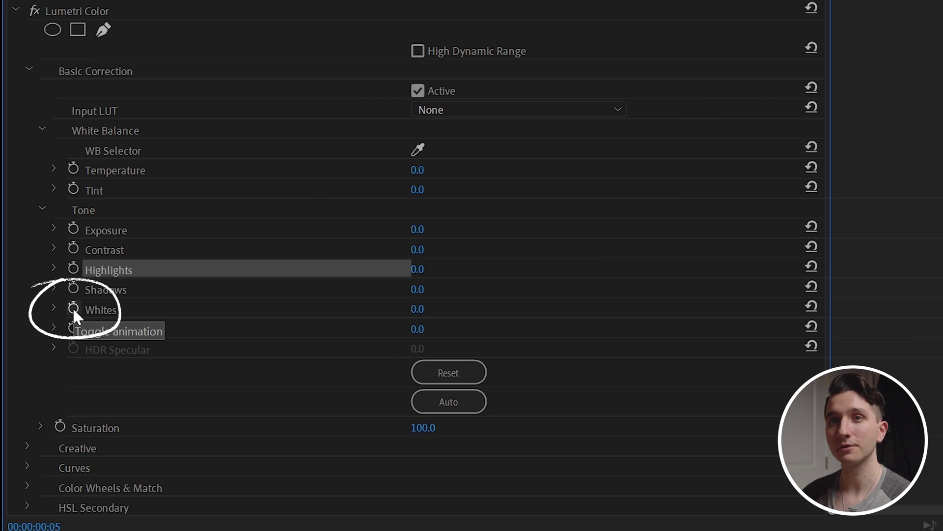
# Keyframe Whites to jump to 150 for one frame, then back to 0.
pyautogui.click(73, 308)
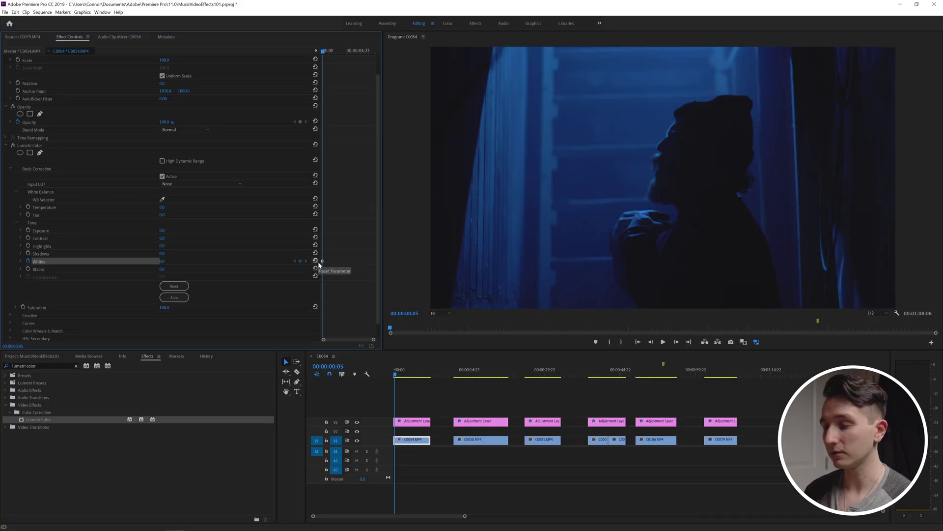
pyautogui.press('Right')
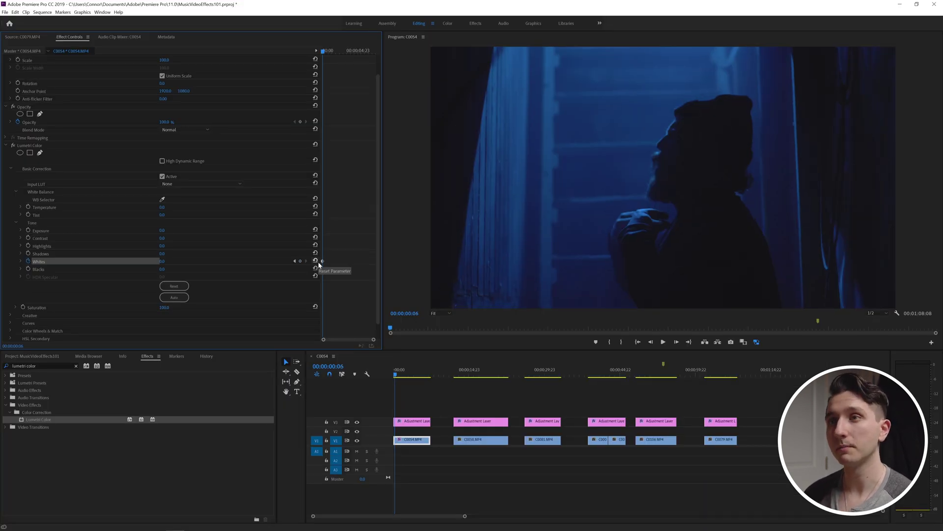
pyautogui.write('150')
pyautogui.press('Return')
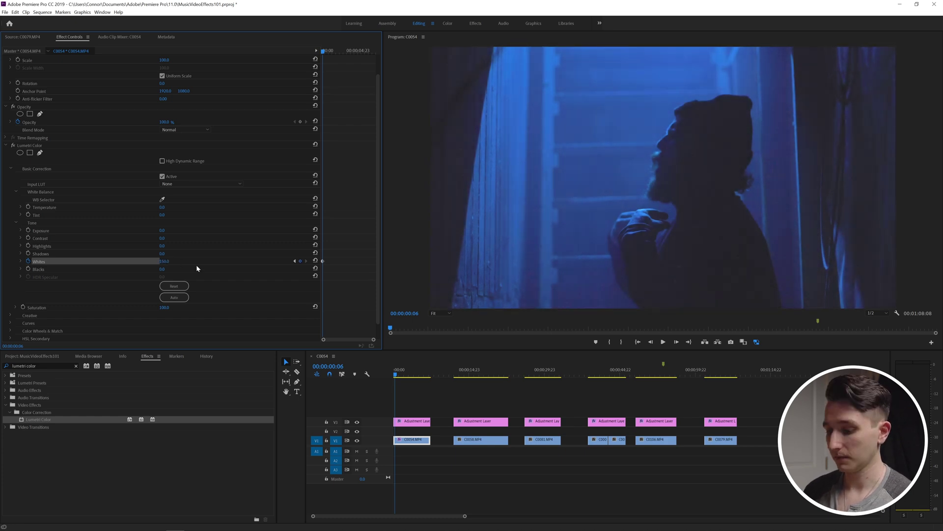
pyautogui.press('Right')
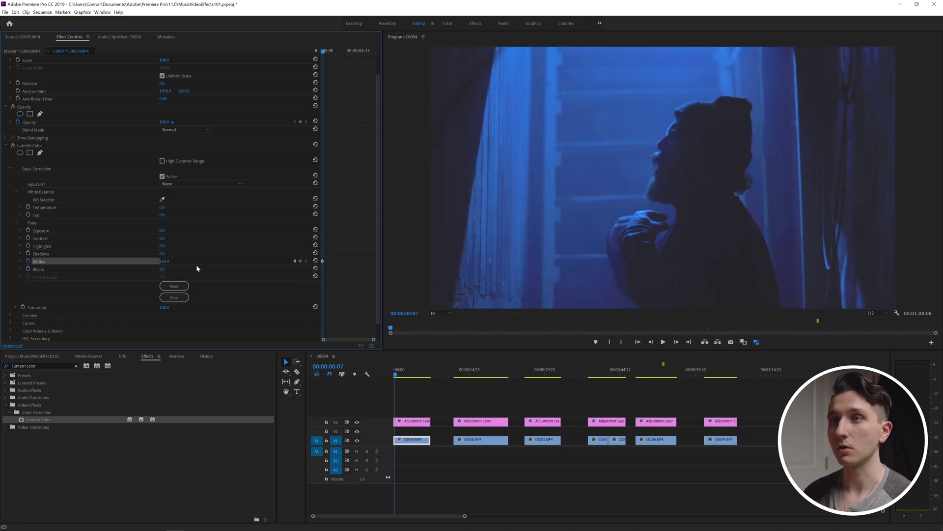
pyautogui.click(169, 261)
pyautogui.press('Return')
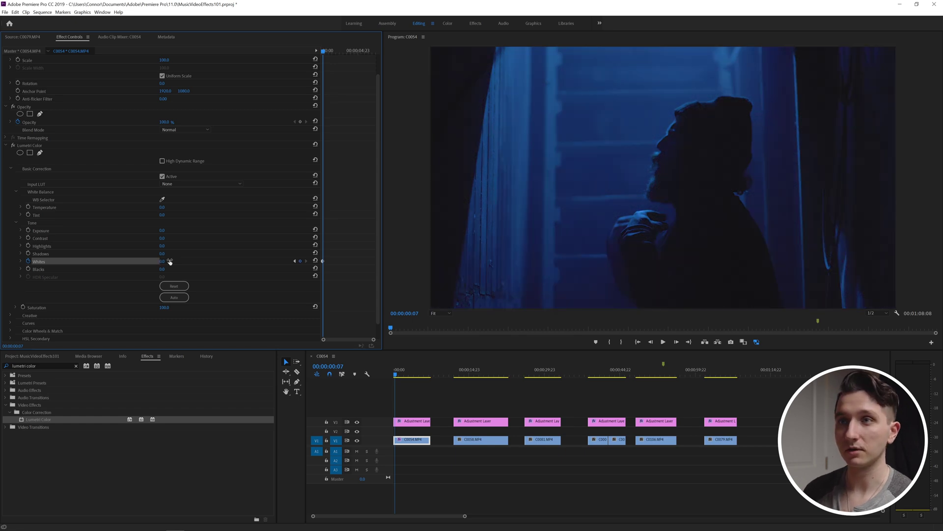
pyautogui.press('Right')
pyautogui.press('Right')
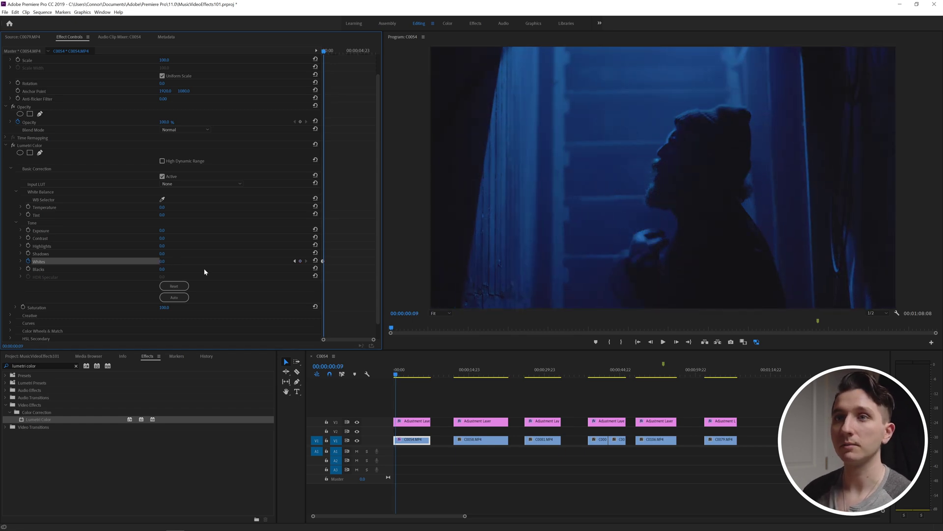
pyautogui.click(169, 261)
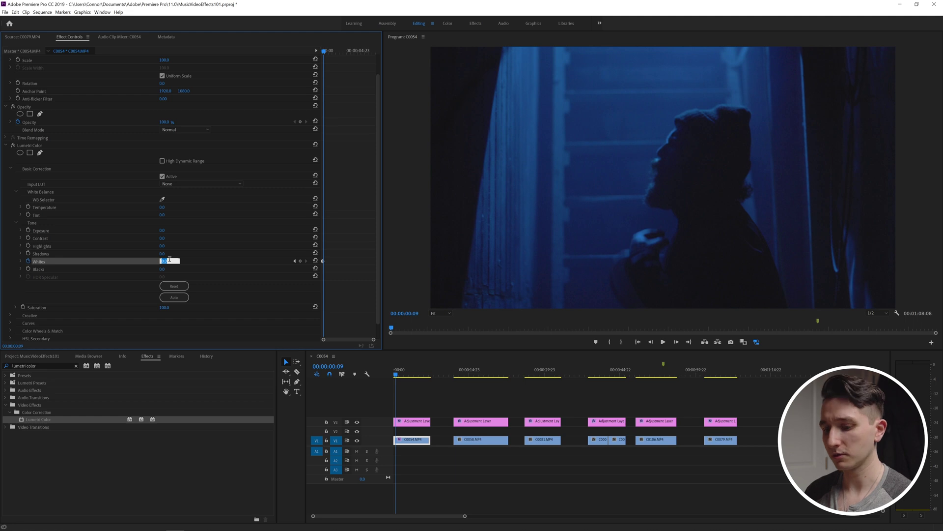
pyautogui.click(409, 393)
# Play back the Whites flash from near its start.
pyautogui.press('space')
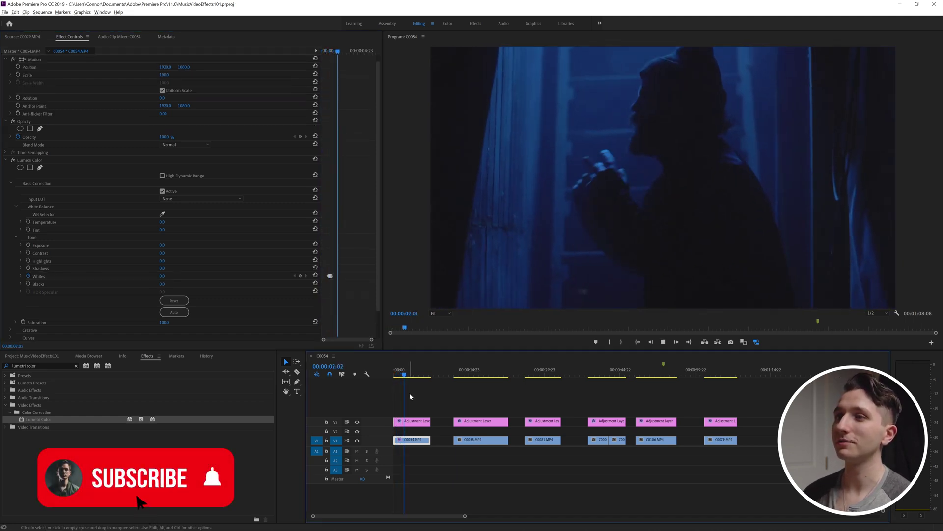
pyautogui.click(399, 375)
pyautogui.press('space')
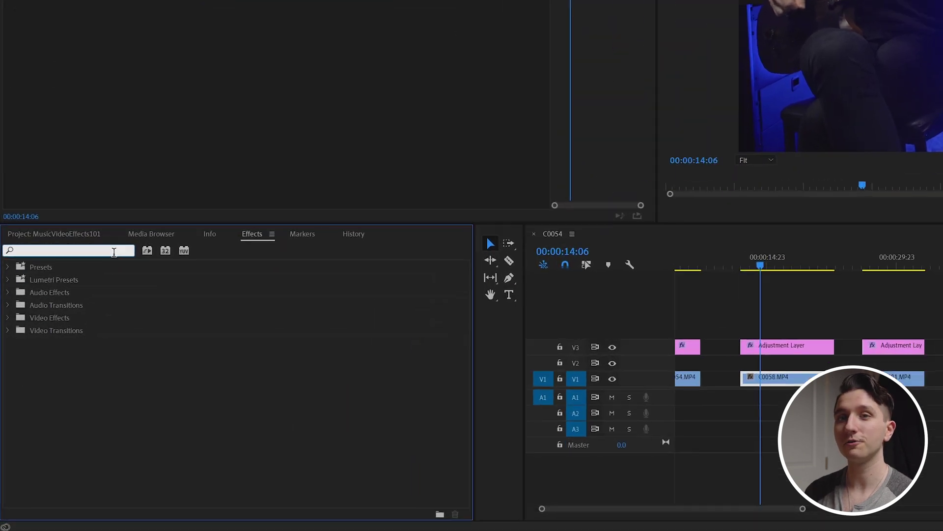
# Apply the Color Balance (HLS) effect to clip C0058.MP4.
pyautogui.write('hls')
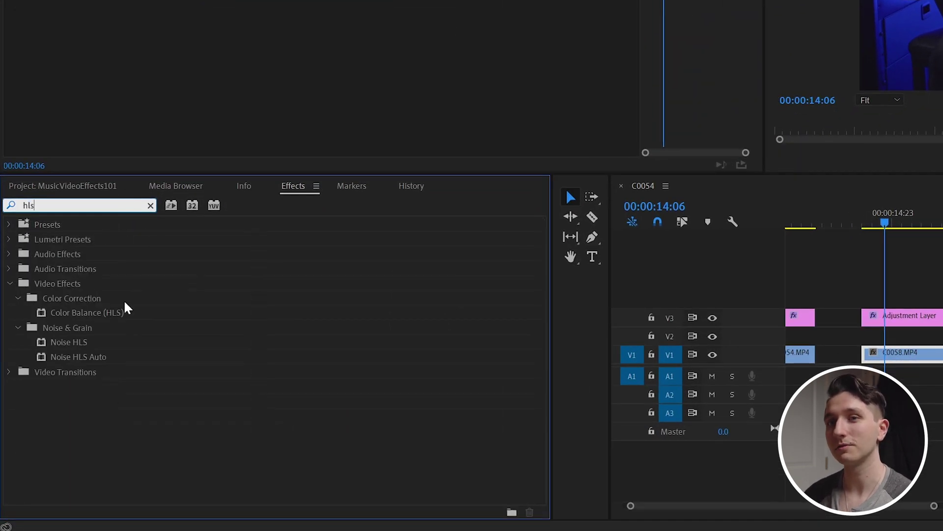
pyautogui.click(100, 312)
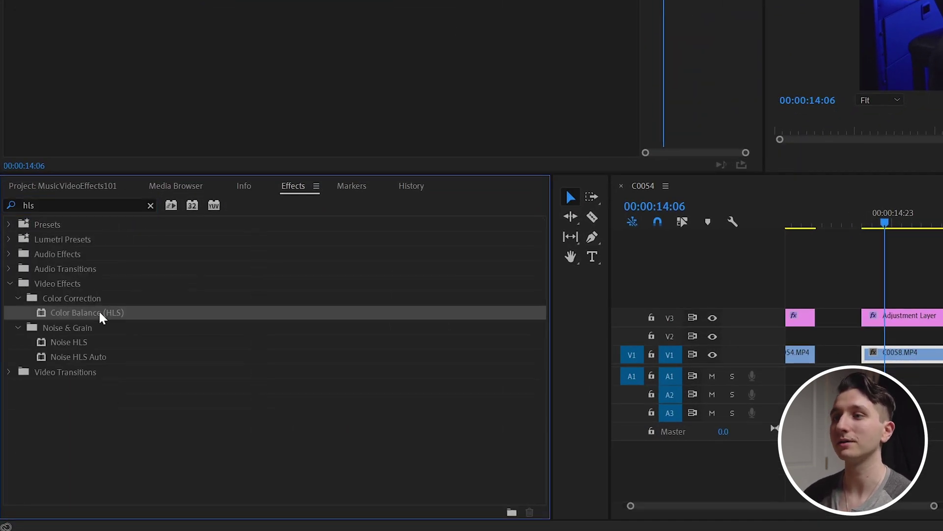
pyautogui.moveTo(98, 310); pyautogui.dragTo(934, 359)
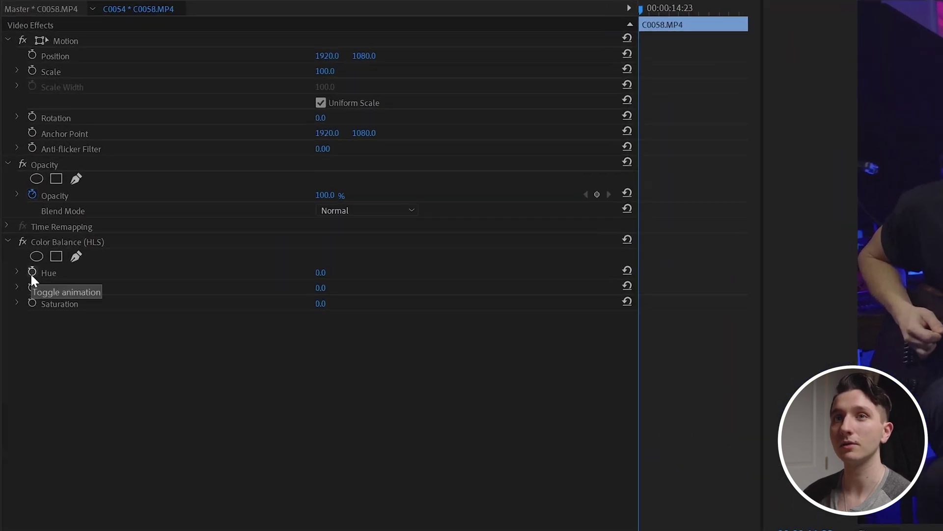
# Keyframe Hue so it rises to 145° later in the clip.
pyautogui.click(17, 183)
pyautogui.click(328, 270)
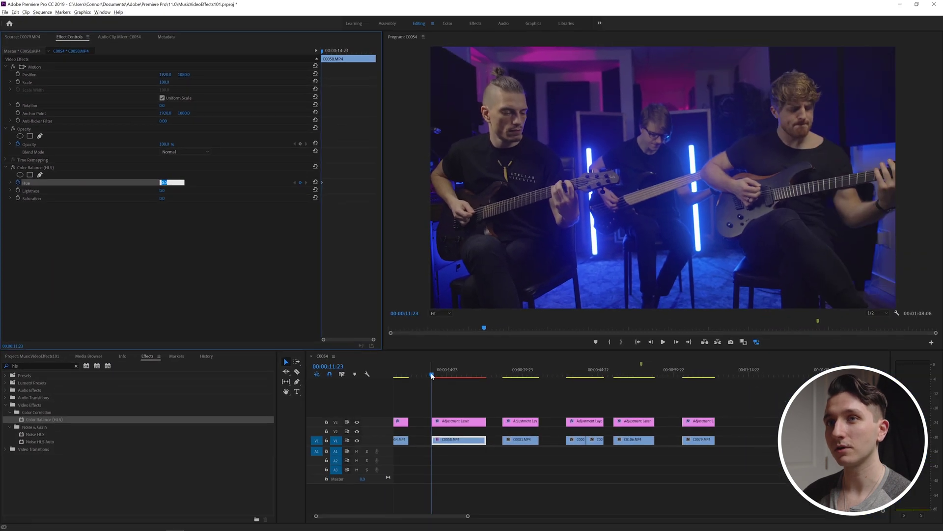
pyautogui.moveTo(432, 375); pyautogui.dragTo(459, 375)
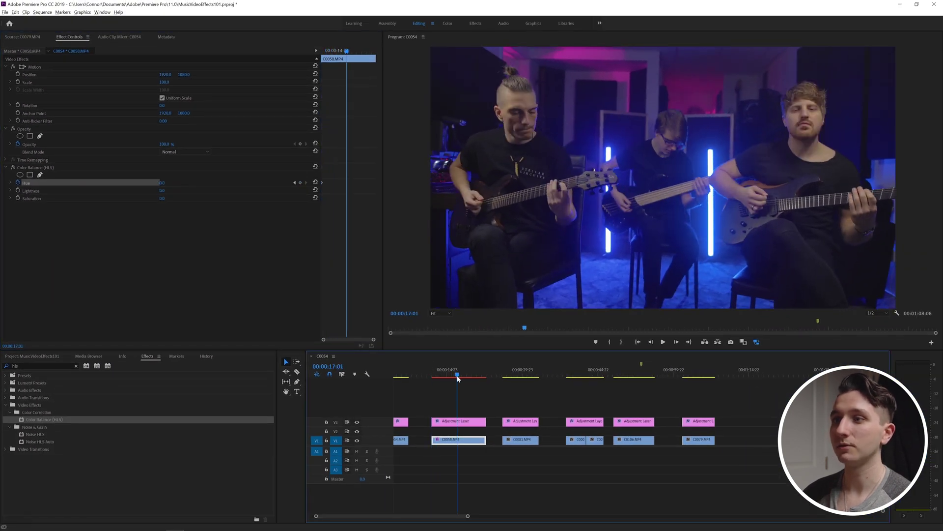
pyautogui.moveTo(165, 186); pyautogui.dragTo(295, 186)
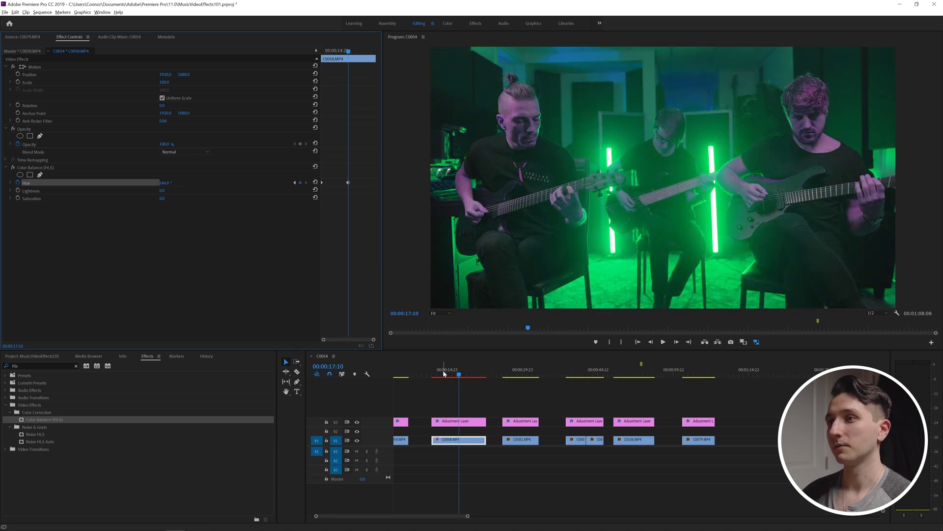
# Play the hue shift from the start of the clip.
pyautogui.click(447, 378)
pyautogui.press('space')
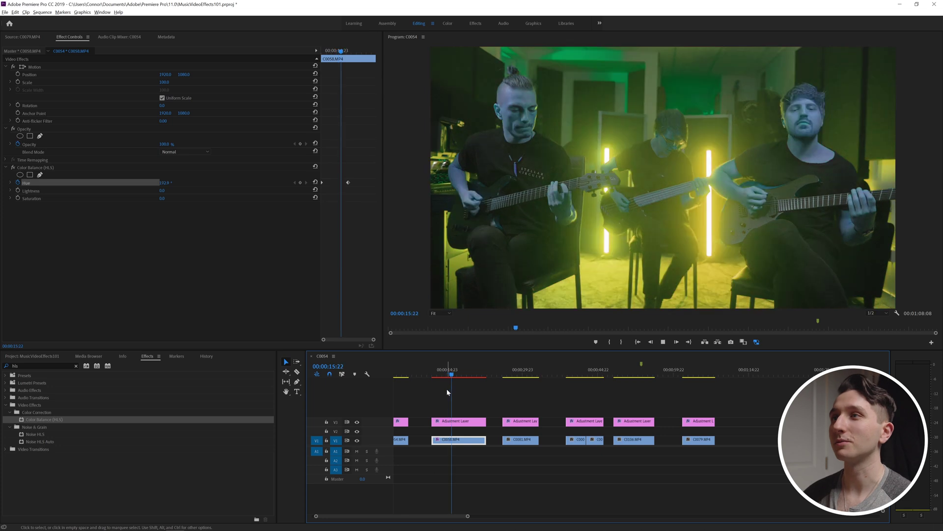
pyautogui.press('space')
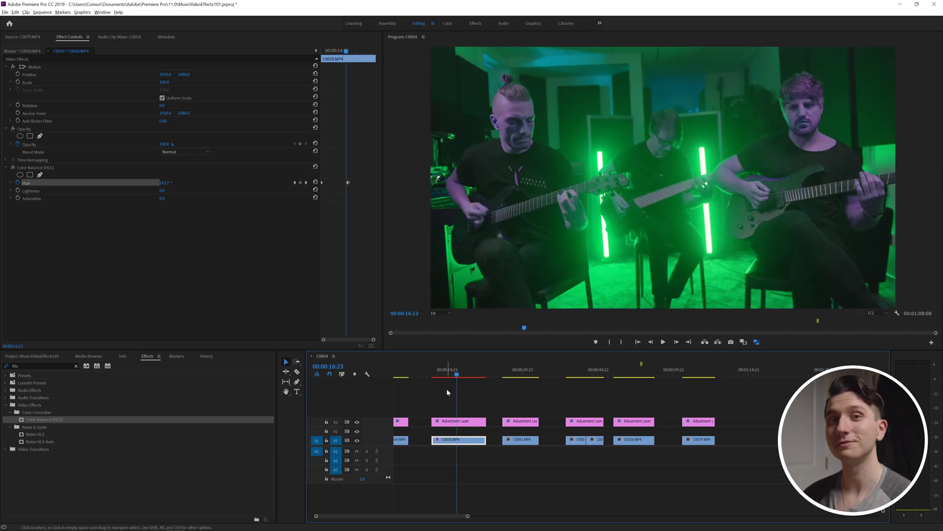
pyautogui.press('space')
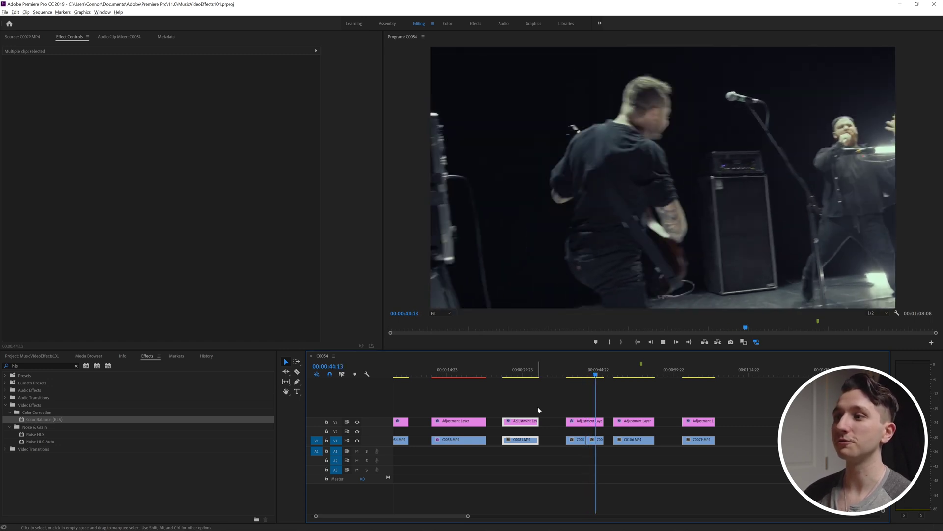
pyautogui.press('space')
pyautogui.press('=')
pyautogui.press('=')
pyautogui.press('=')
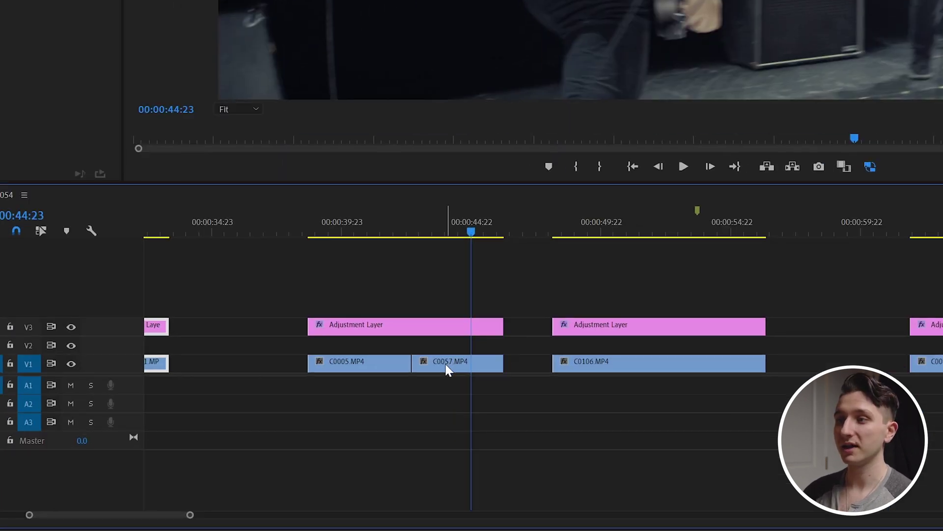
pyautogui.moveTo(544, 441); pyautogui.dragTo(546, 435)
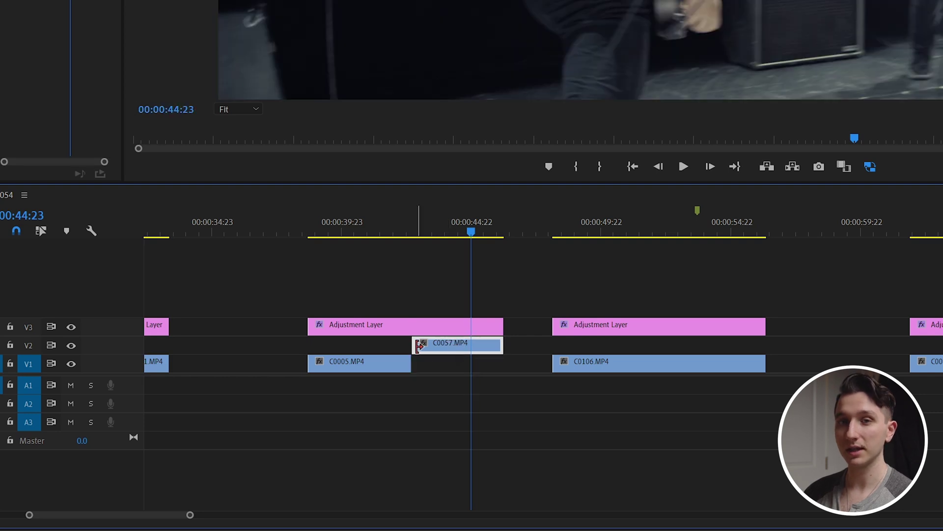
pyautogui.moveTo(419, 345); pyautogui.dragTo(399, 345)
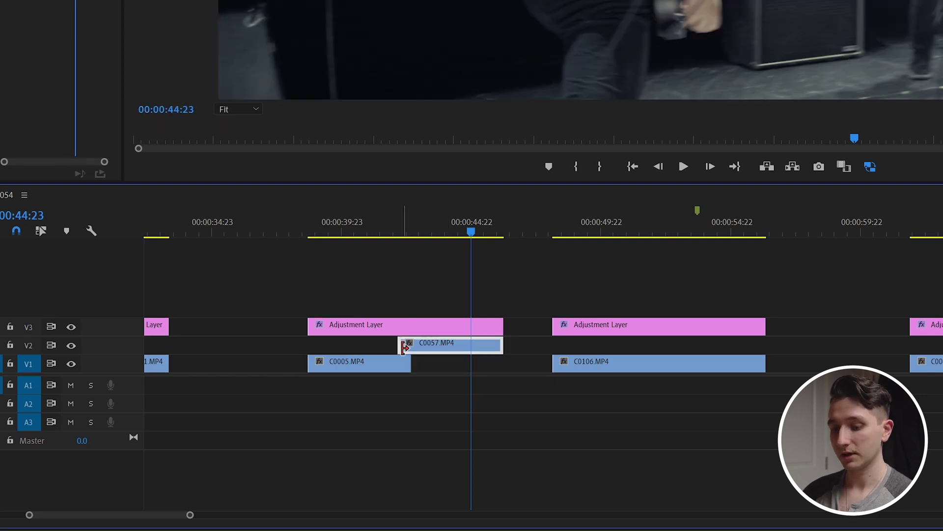
pyautogui.press('=')
pyautogui.press('=')
pyautogui.press('=')
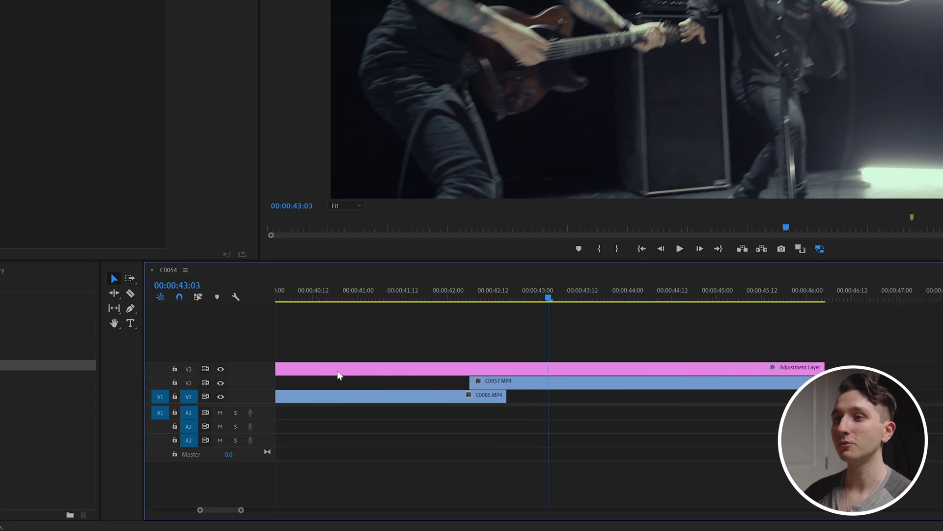
pyautogui.click(132, 294)
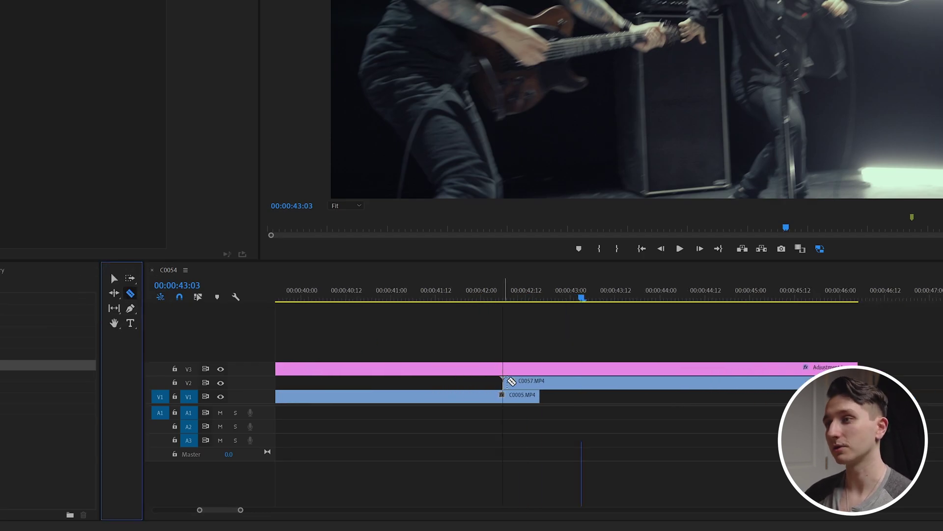
pyautogui.press('=')
pyautogui.press('=')
pyautogui.click(477, 383)
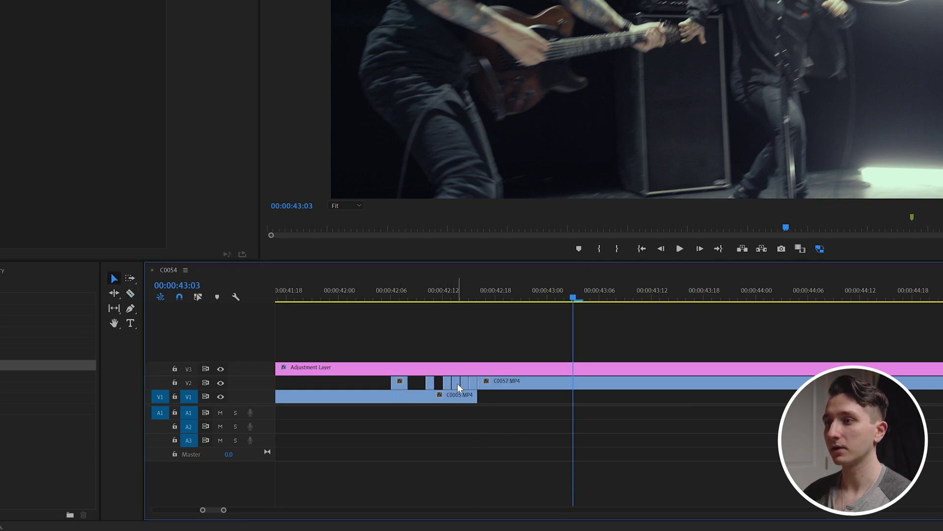
pyautogui.click(458, 384)
pyautogui.press('Delete')
pyautogui.click(475, 384)
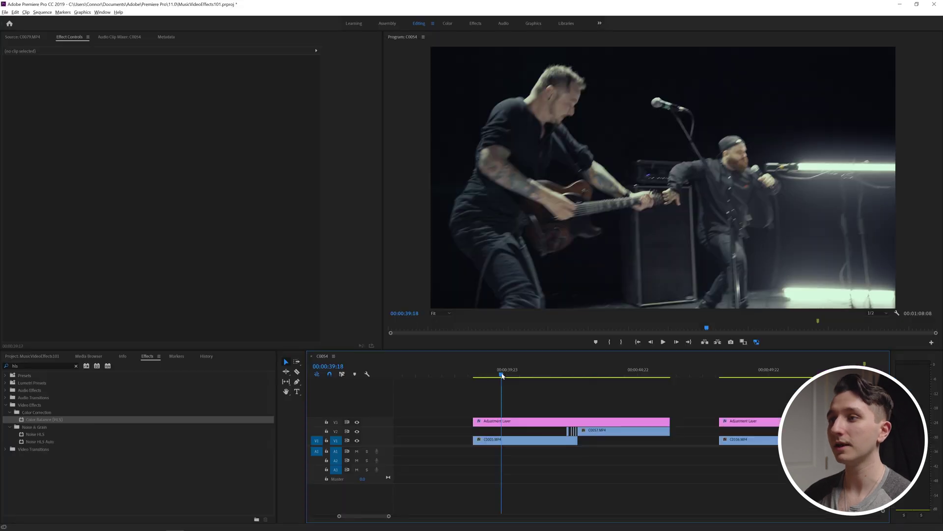
pyautogui.moveTo(501, 375); pyautogui.dragTo(496, 376)
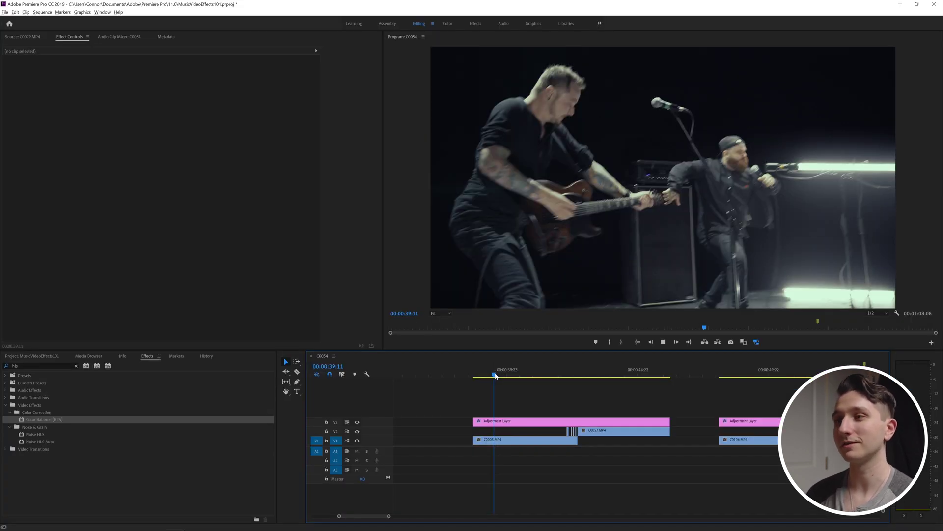
pyautogui.press('space')
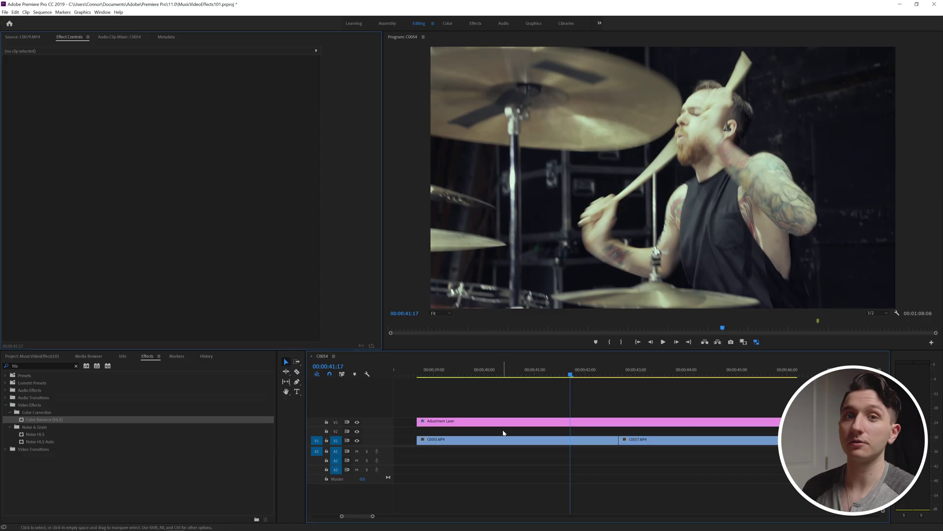
# Duplicate drummer clip C0005.MP4 onto V2 and scale the copy to about 172%.
pyautogui.click(504, 438)
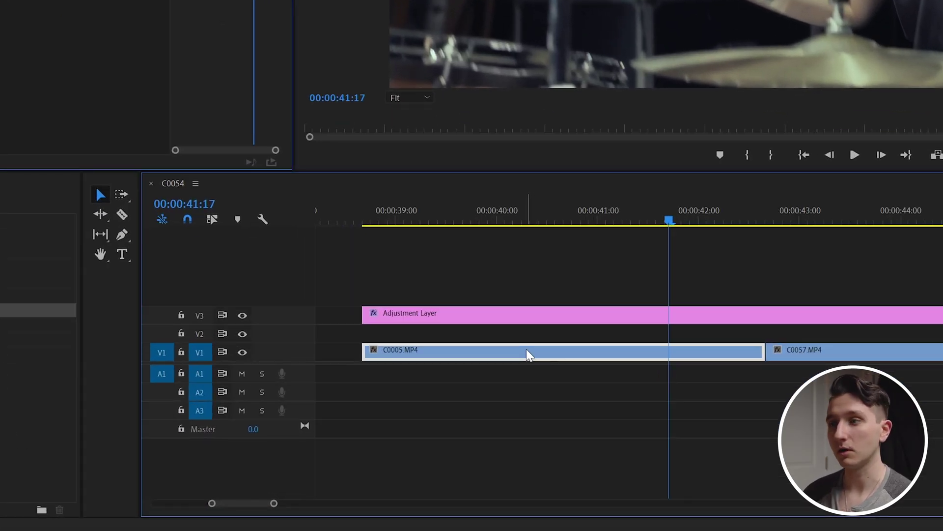
pyautogui.moveTo(527, 350); pyautogui.dragTo(527, 339)
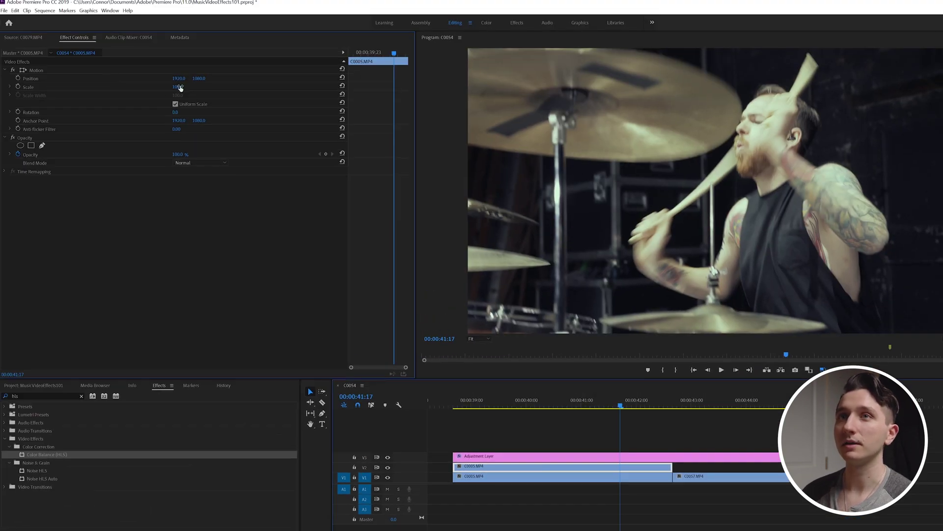
pyautogui.moveTo(180, 87); pyautogui.dragTo(214, 87)
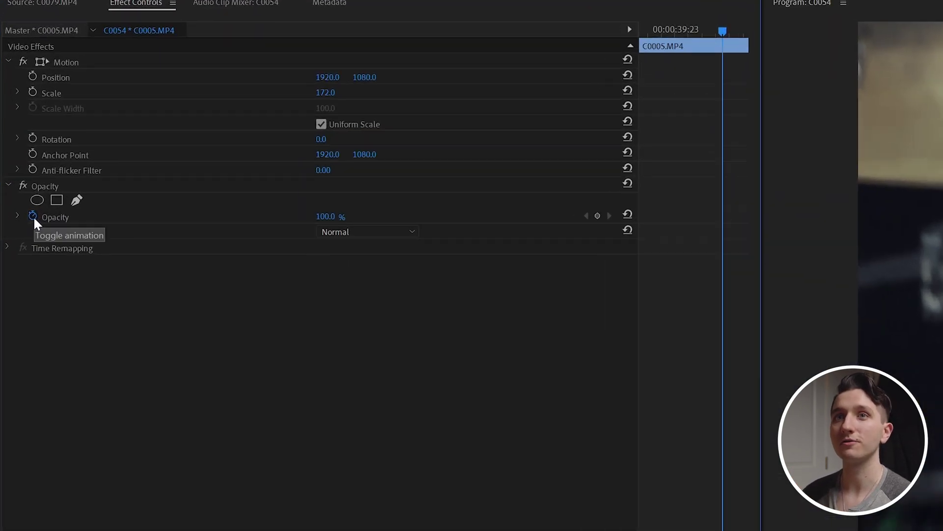
# Turn off Opacity keyframing and lower the copy's opacity to 26%.
pyautogui.click(33, 217)
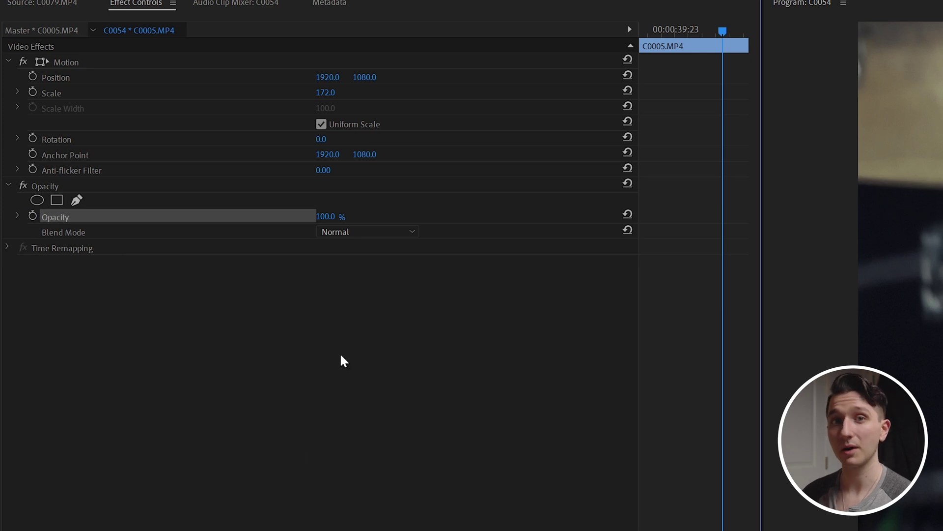
pyautogui.moveTo(327, 216); pyautogui.dragTo(305, 216)
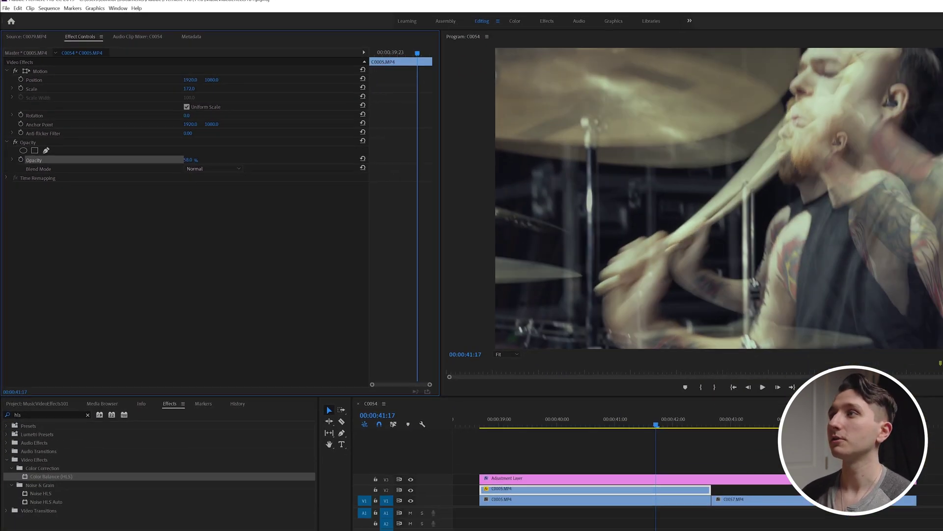
pyautogui.moveTo(188, 160); pyautogui.dragTo(172, 160)
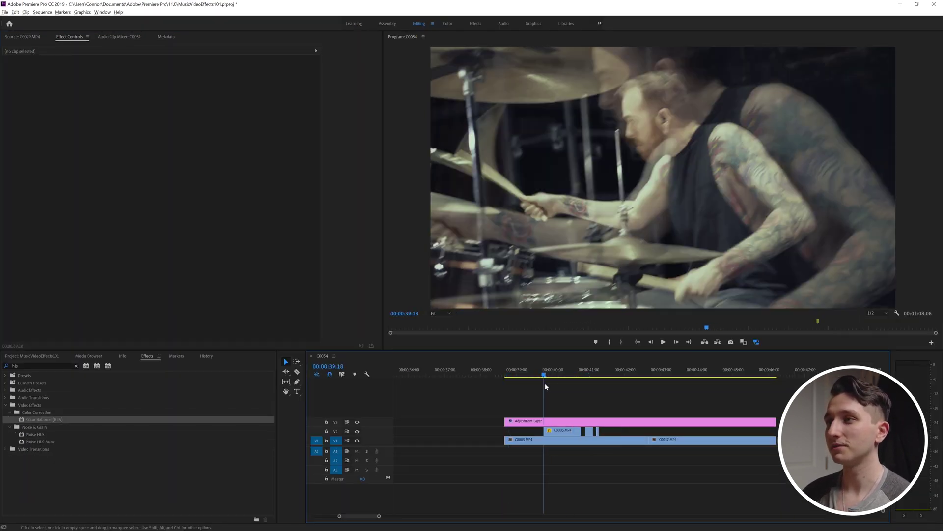
# Preview the ghosted drummer section from just before it starts.
pyautogui.moveTo(597, 390); pyautogui.dragTo(514, 387)
pyautogui.press('space')
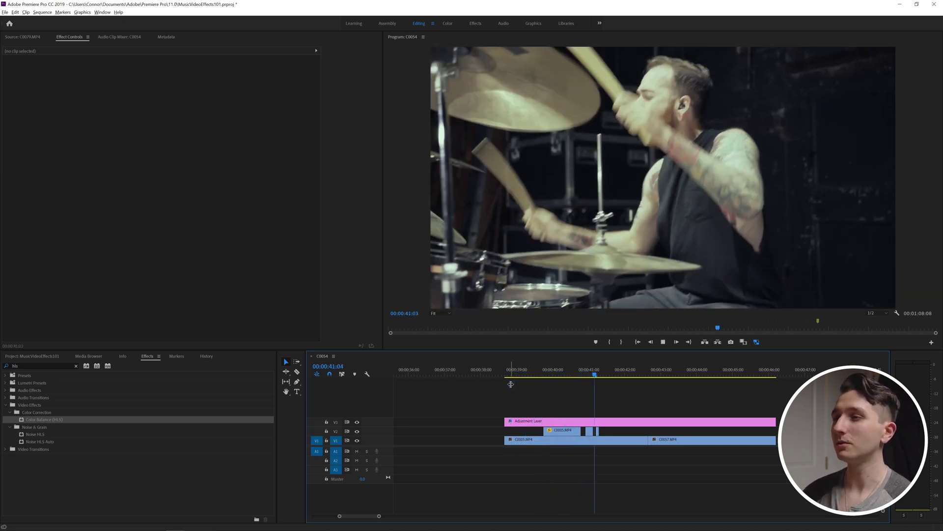
pyautogui.press('space')
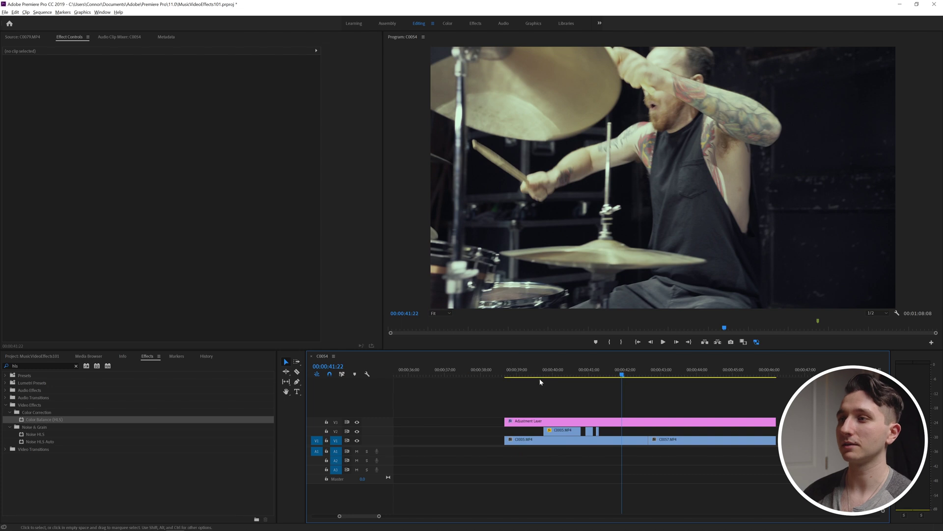
pyautogui.click(539, 376)
pyautogui.press('space')
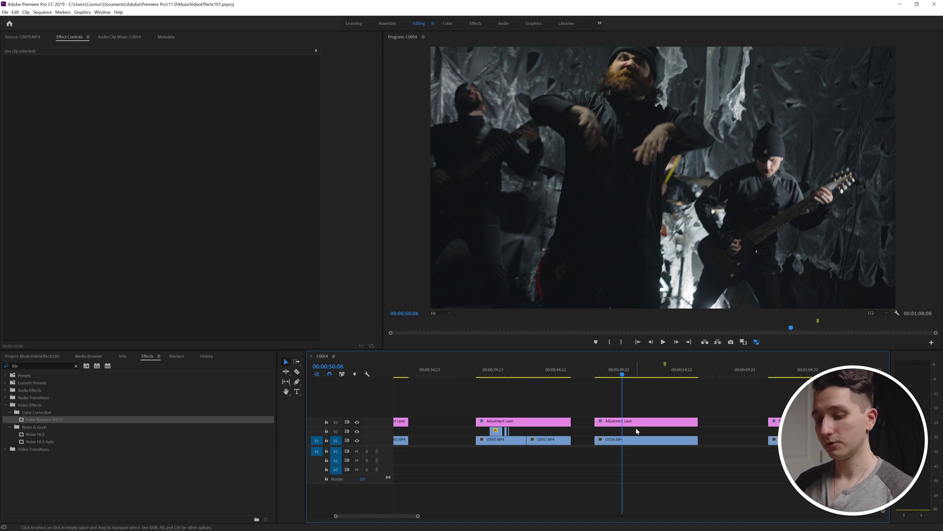
# Duplicate C0106.MP4 onto V2 and scale the copy to 166%.
pyautogui.moveTo(635, 439); pyautogui.dragTo(635, 434)
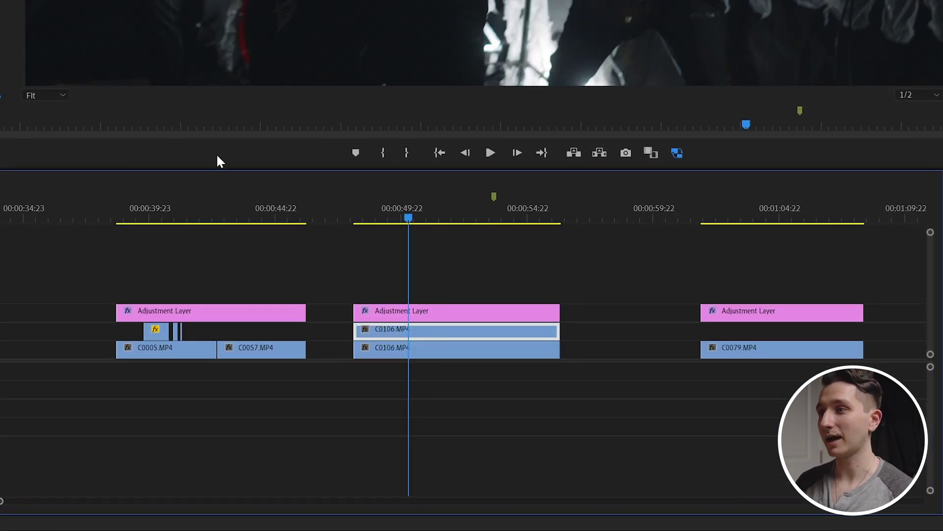
pyautogui.moveTo(408, 216); pyautogui.dragTo(381, 216)
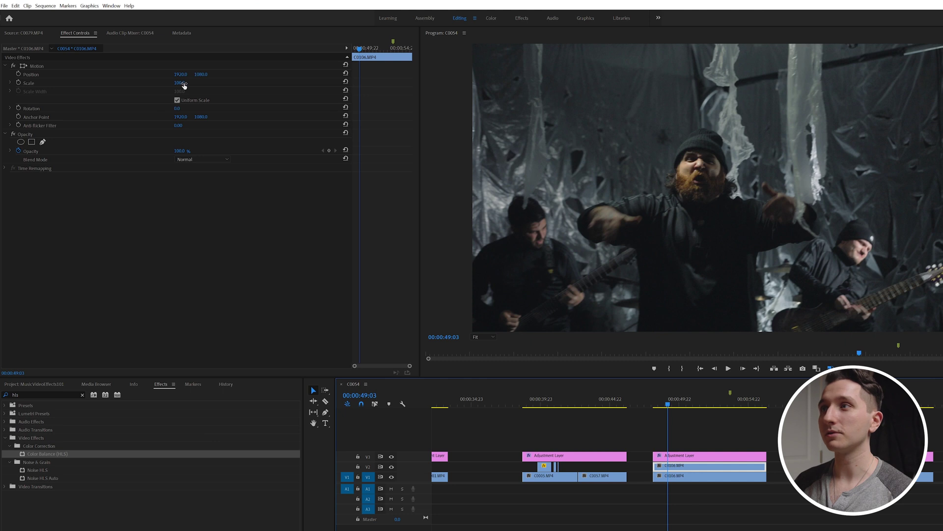
pyautogui.moveTo(184, 85); pyautogui.dragTo(217, 85)
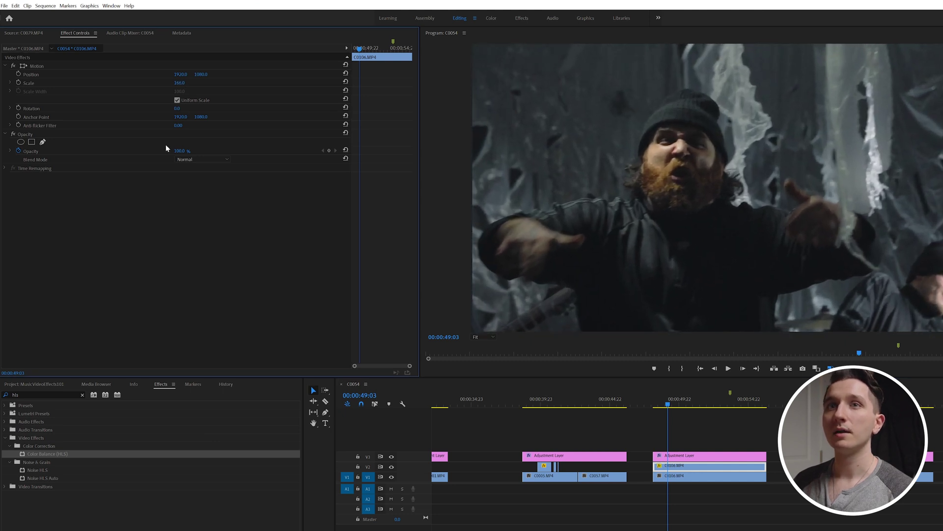
# Set the copy to 53% opacity without keyframes and shift it upward.
pyautogui.click(20, 152)
pyautogui.moveTo(178, 151); pyautogui.dragTo(156, 151)
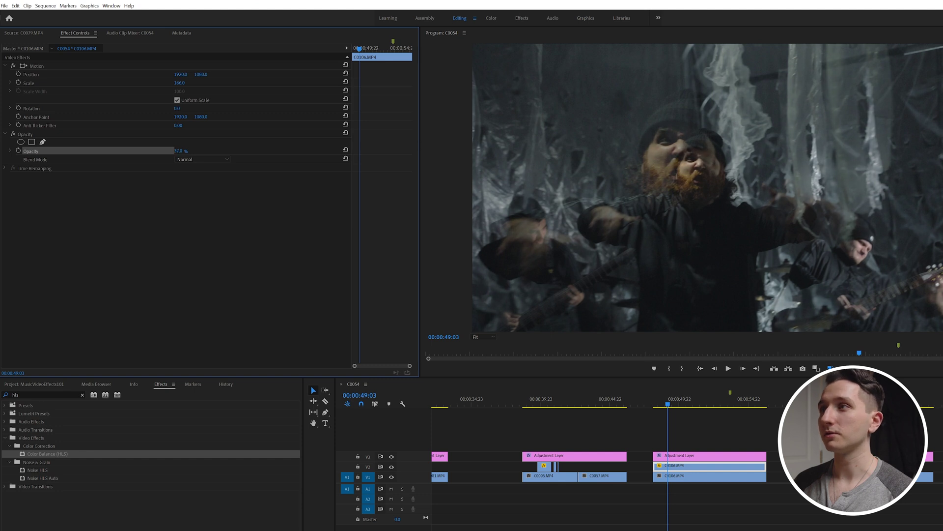
pyautogui.moveTo(201, 74); pyautogui.dragTo(170, 89)
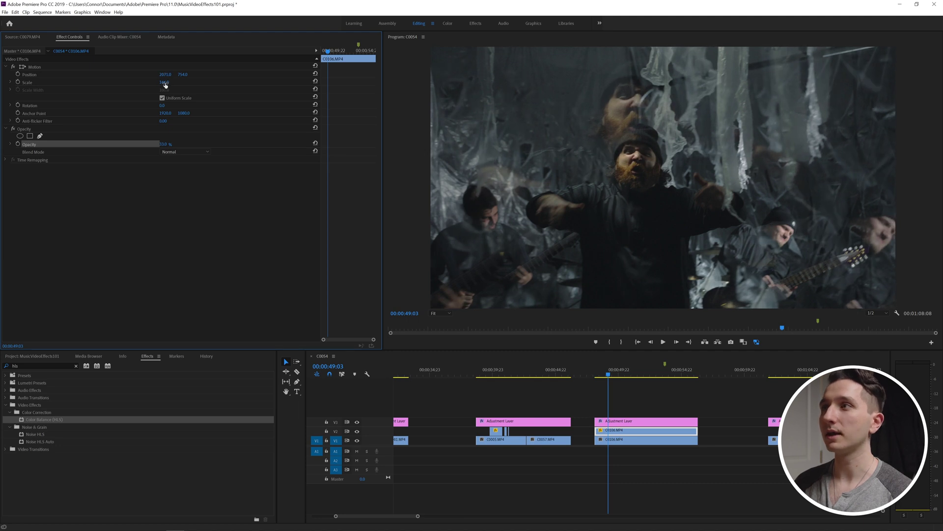
# Set the V2 C0106 copy to 150% speed and trim it to a short piece.
pyautogui.rightClick(630, 432)
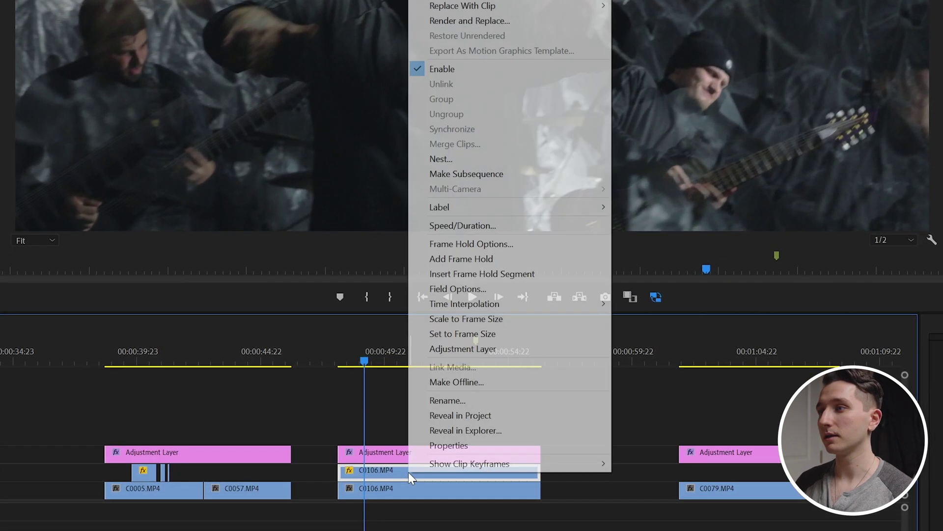
pyautogui.click(512, 226)
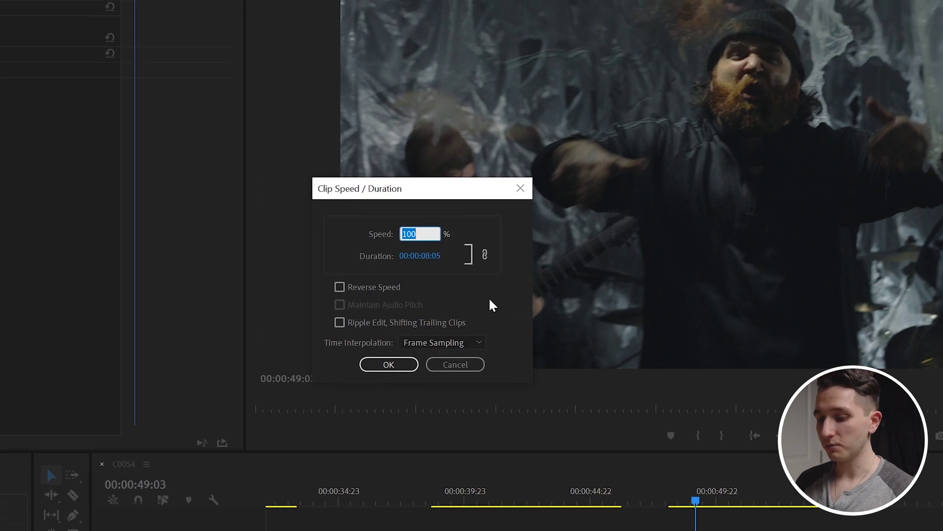
pyautogui.write('15')
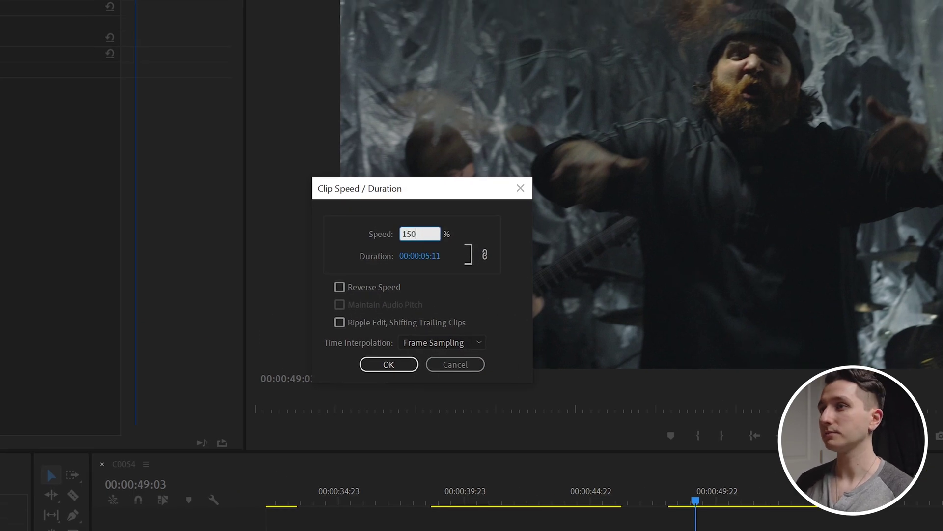
pyautogui.press('Return')
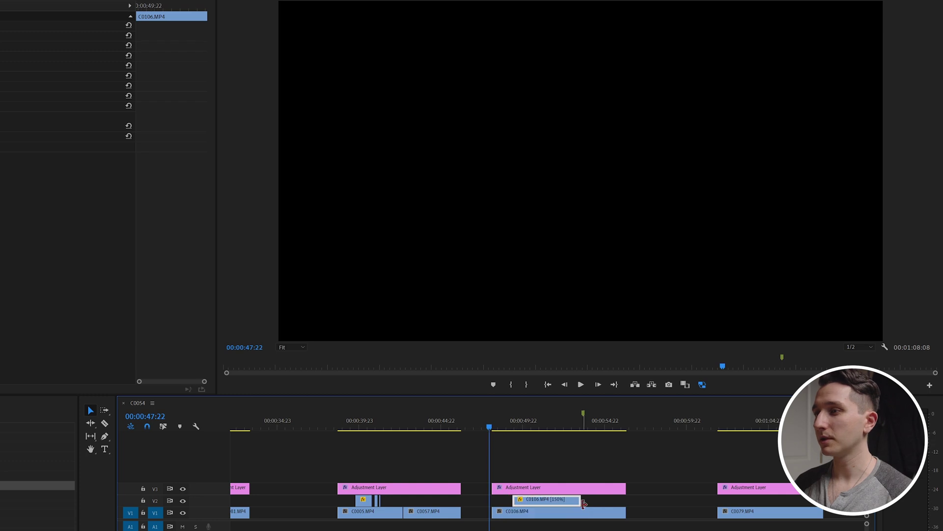
pyautogui.moveTo(577, 501); pyautogui.dragTo(527, 506)
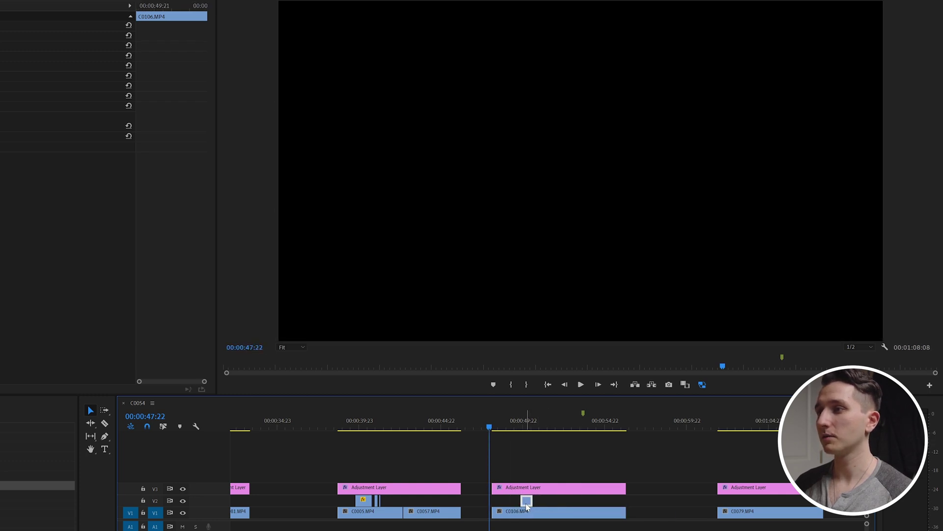
# Preview the ghost burst from just before it, replaying once.
pyautogui.moveTo(499, 430); pyautogui.dragTo(497, 431)
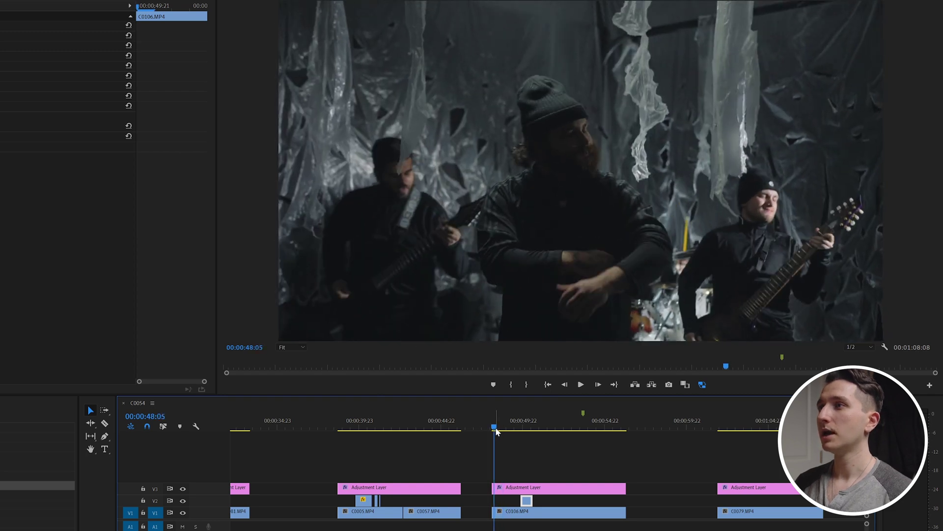
pyautogui.press('space')
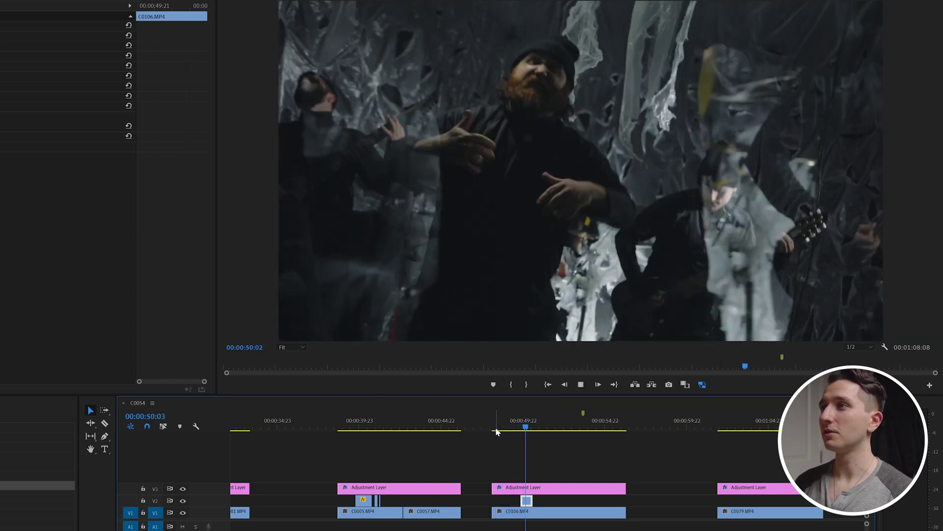
pyautogui.click(512, 430)
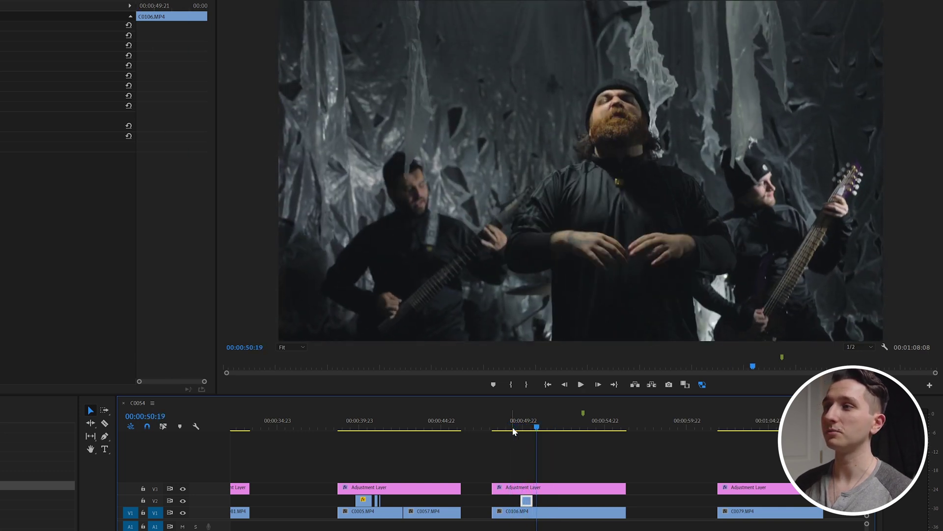
pyautogui.click(512, 431)
pyautogui.press('space')
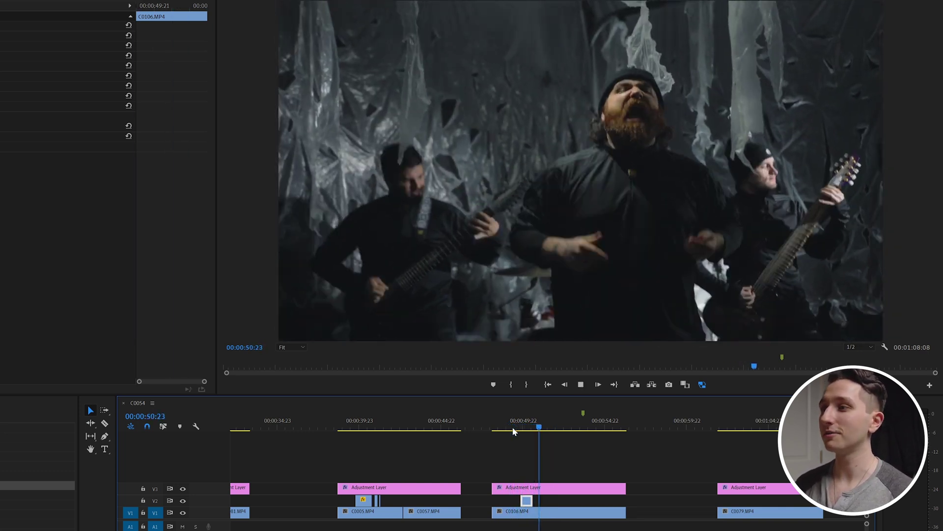
pyautogui.press('space')
# Shift the short C0106 ghost copy about 21 frames later and play to check timing.
pyautogui.press('=')
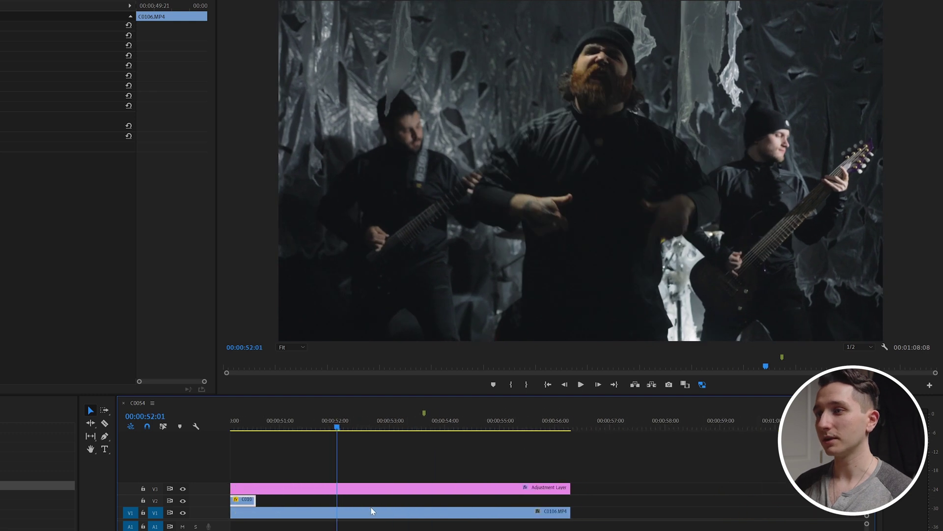
pyautogui.scroll(5, 371, 511)
pyautogui.moveTo(378, 502); pyautogui.dragTo(442, 506)
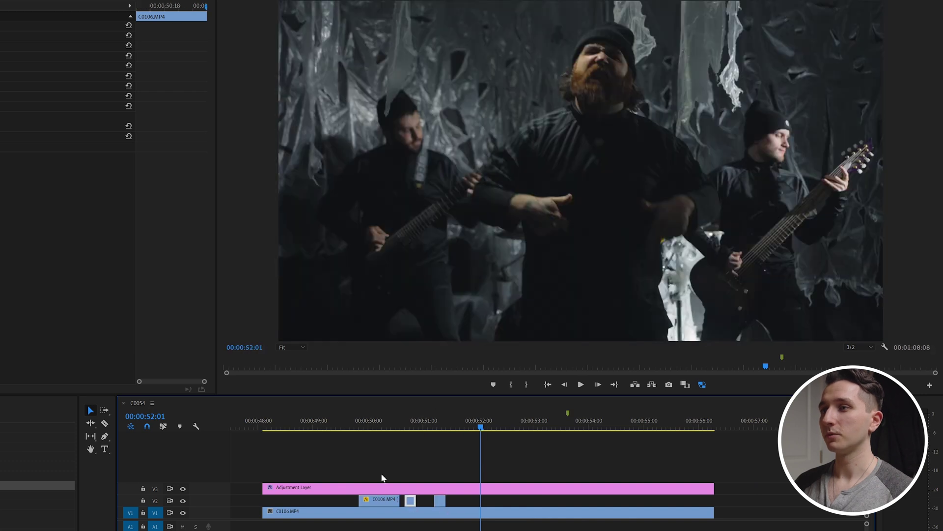
pyautogui.moveTo(341, 428); pyautogui.dragTo(282, 430)
pyautogui.press('space')
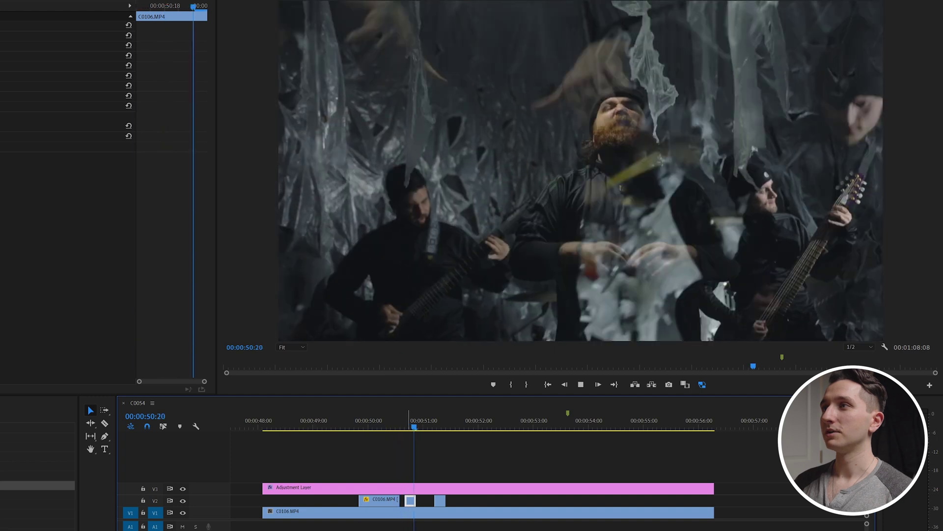
pyautogui.hotkey('ctrl', 's')
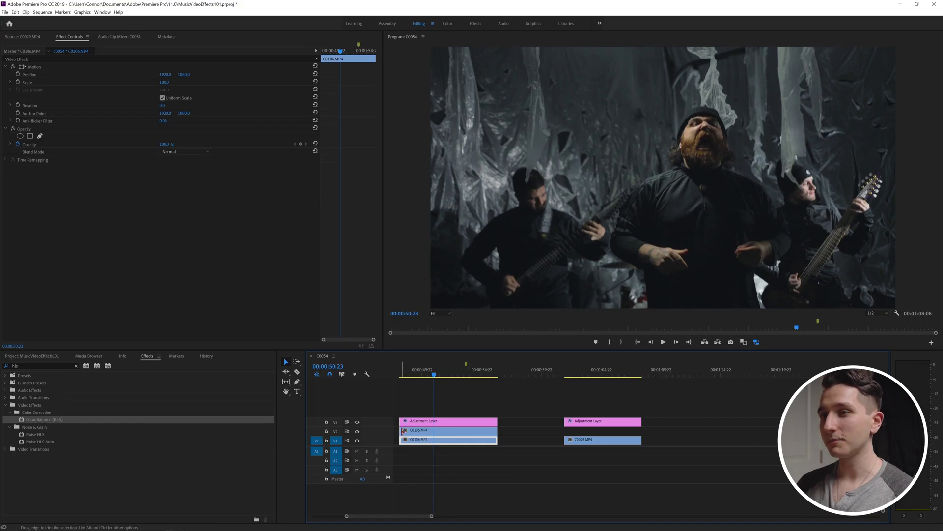
# Split the V2 C0106 clip at about 52:04 and delete the left piece.
pyautogui.moveTo(435, 374); pyautogui.dragTo(467, 380)
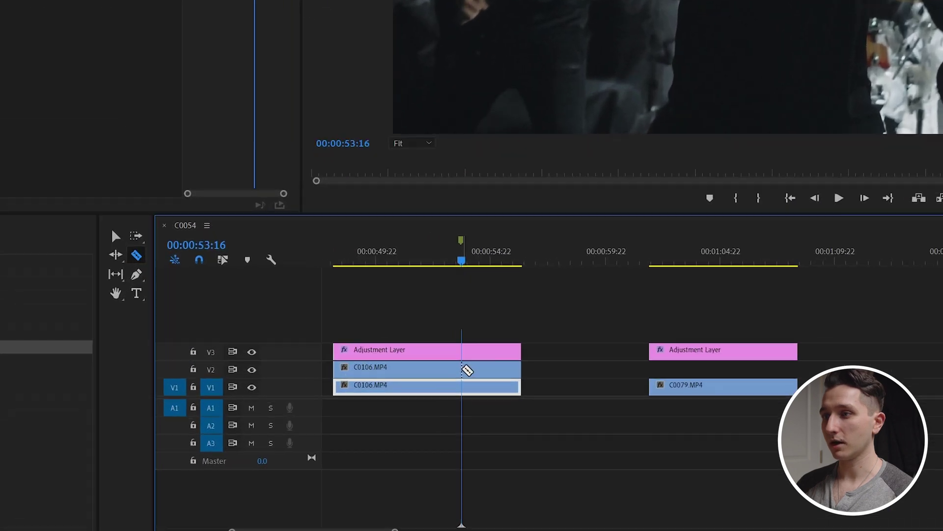
pyautogui.click(455, 432)
pyautogui.hotkey('ctrl', 'k')
pyautogui.press('Delete')
# Trim the remaining V2 clip down to a one-frame sliver.
pyautogui.scroll(5, 437, 366)
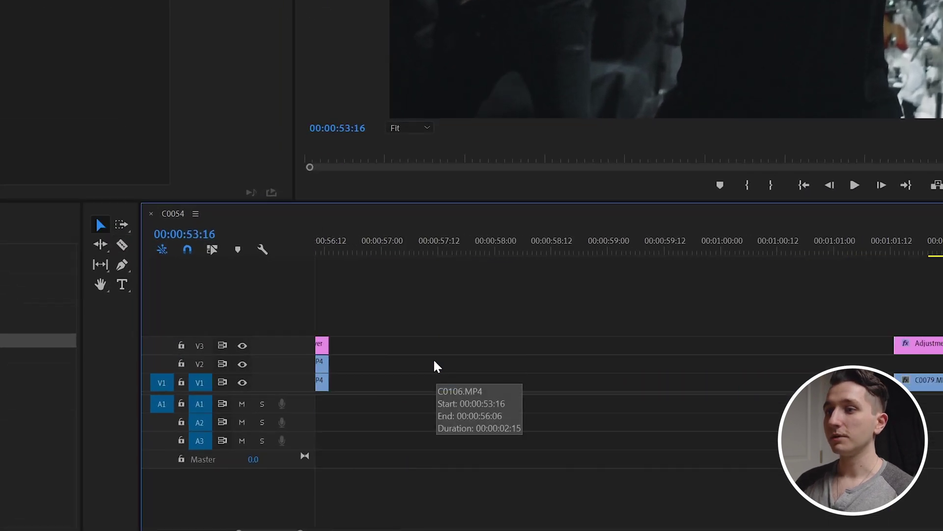
pyautogui.hscroll(-10, 442, 376)
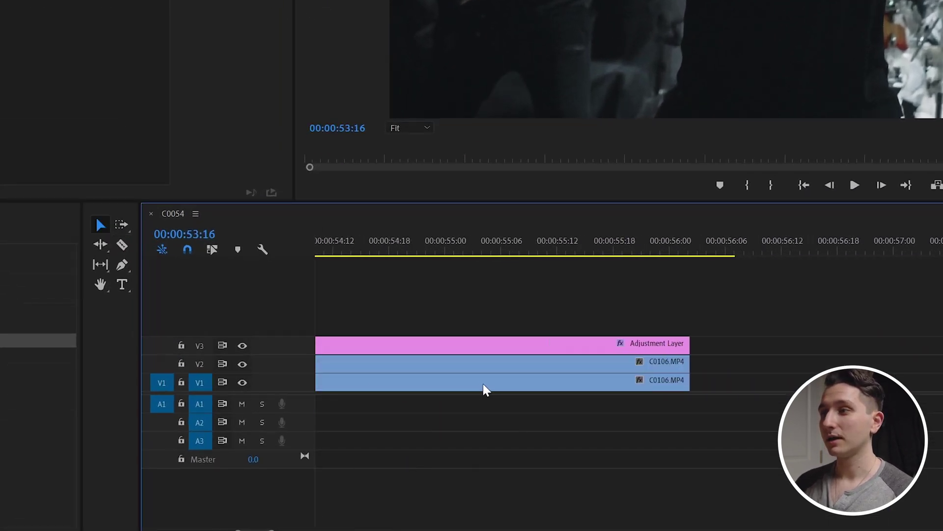
pyautogui.hscroll(-2, 515, 388)
pyautogui.moveTo(489, 364); pyautogui.dragTo(440, 371)
# Set the tiny V2 sliver's speed to 0.1% so the frame holds.
pyautogui.rightClick(438, 371)
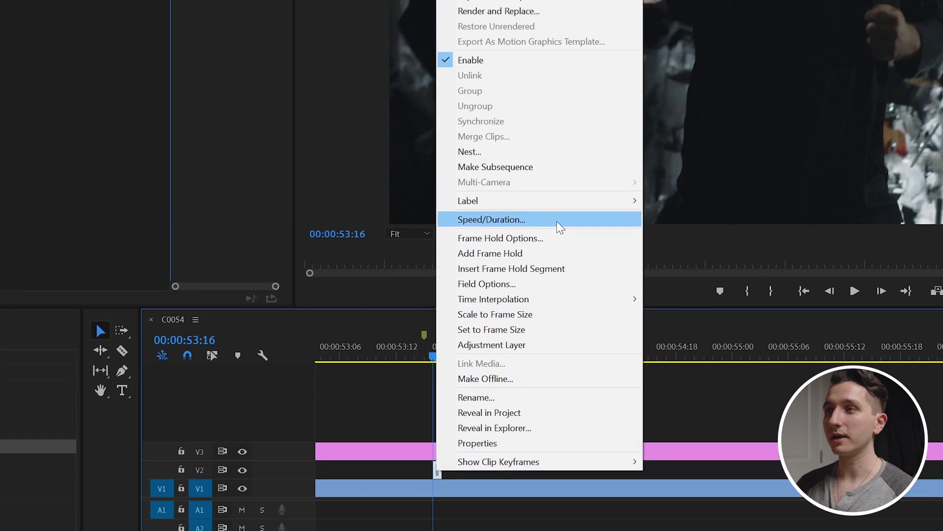
pyautogui.click(558, 135)
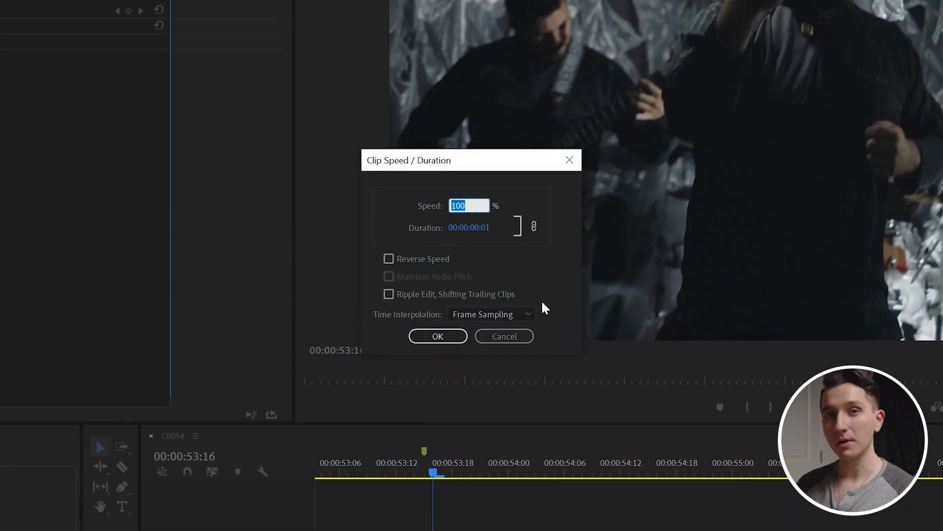
pyautogui.write('.1')
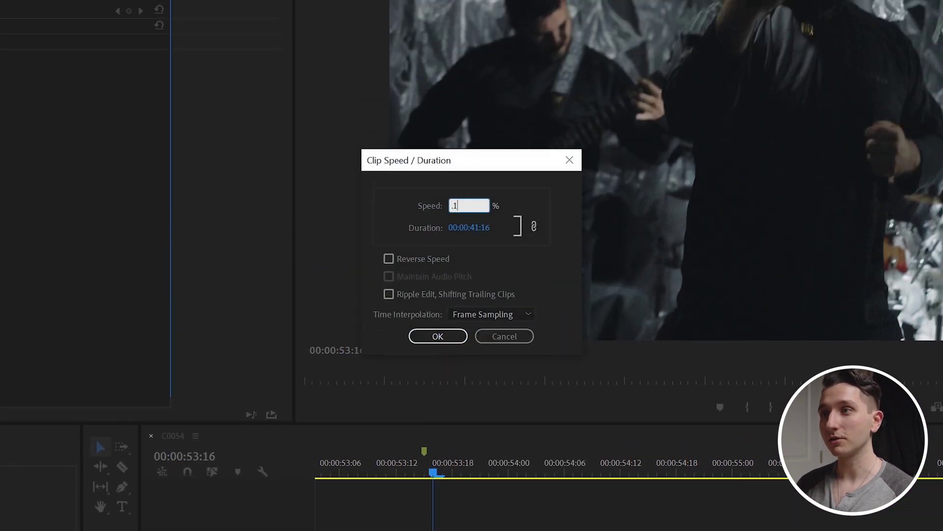
pyautogui.press('Return')
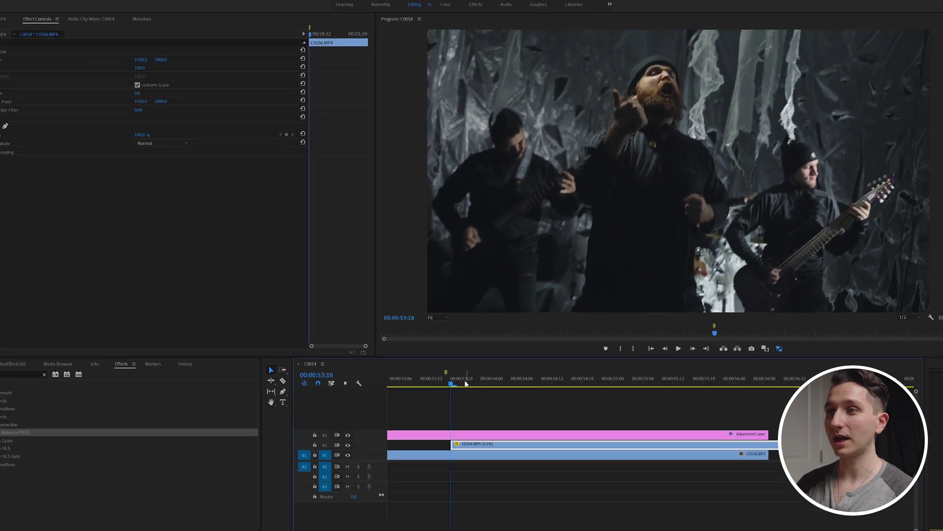
# Shorten the held flash clip's end and select it to view its properties.
pyautogui.click(547, 474)
pyautogui.moveTo(517, 379); pyautogui.dragTo(598, 389)
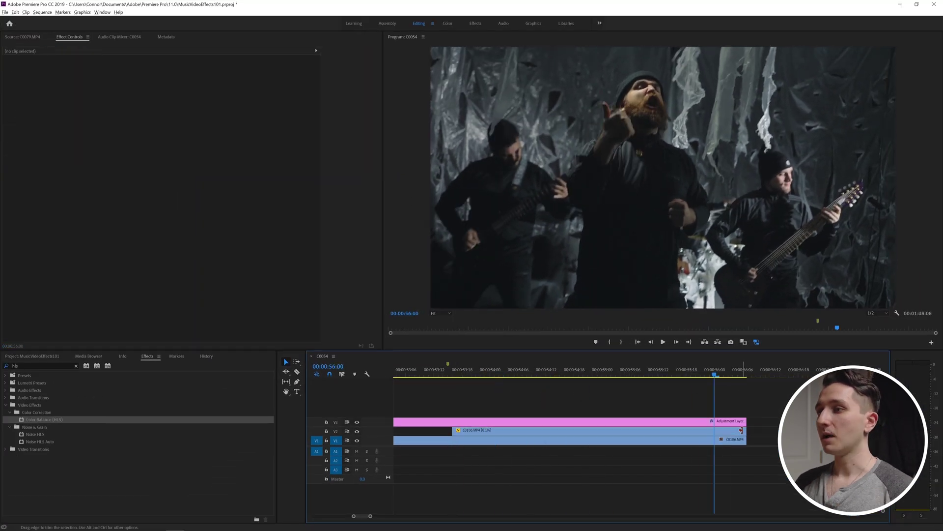
pyautogui.moveTo(682, 433); pyautogui.dragTo(522, 432)
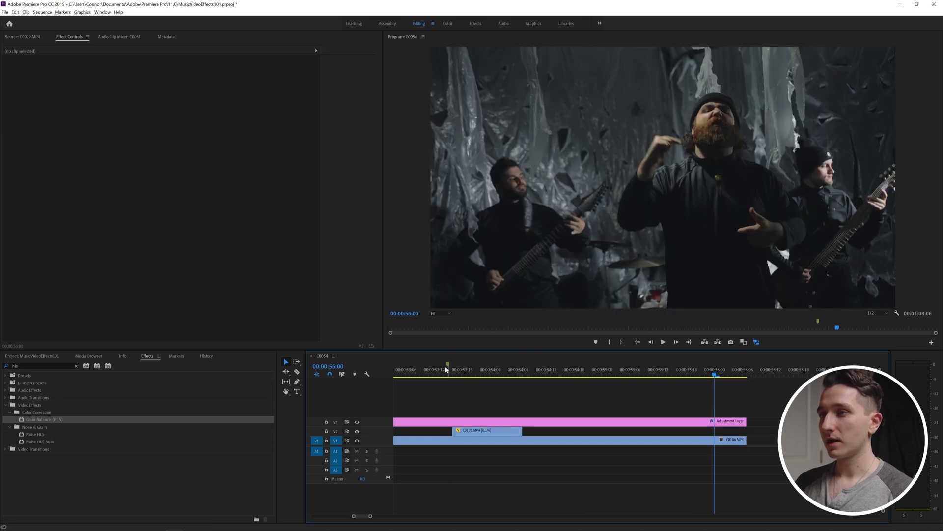
pyautogui.click(463, 374)
pyautogui.press('-')
pyautogui.press('-')
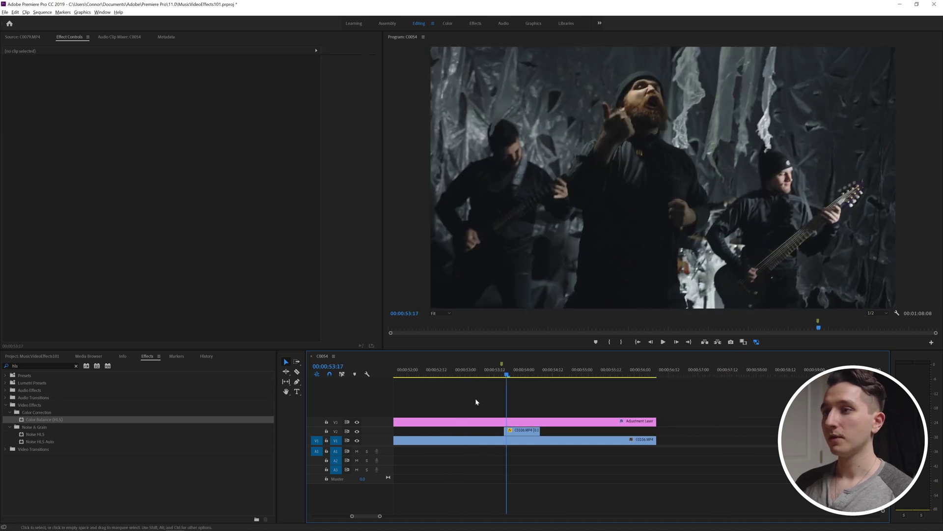
pyautogui.click(537, 430)
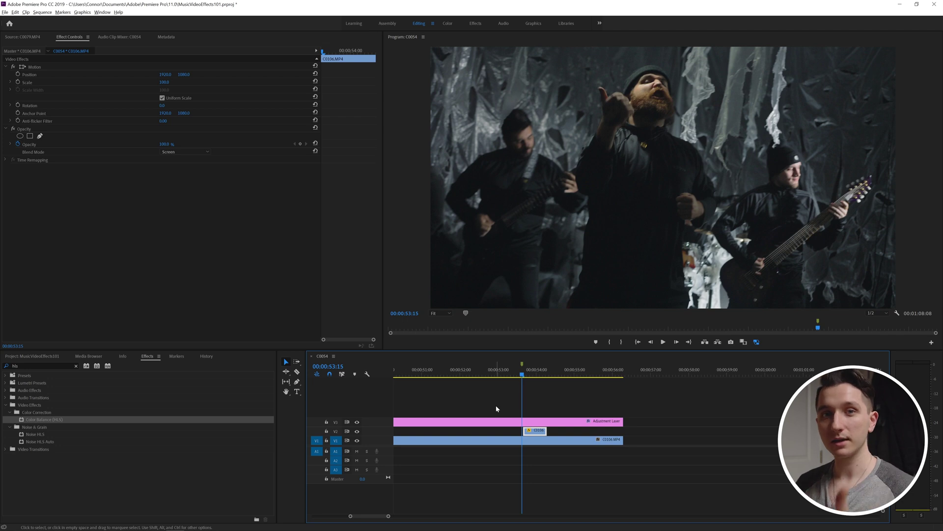
pyautogui.press('=')
pyautogui.press('=')
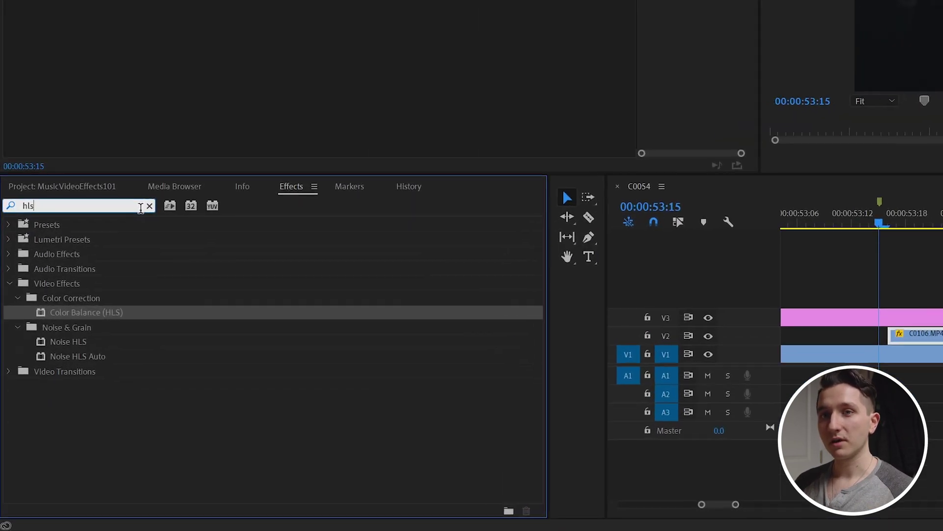
# Place a Cross Dissolve at the start of the V2 flash clip.
pyautogui.click(82, 350)
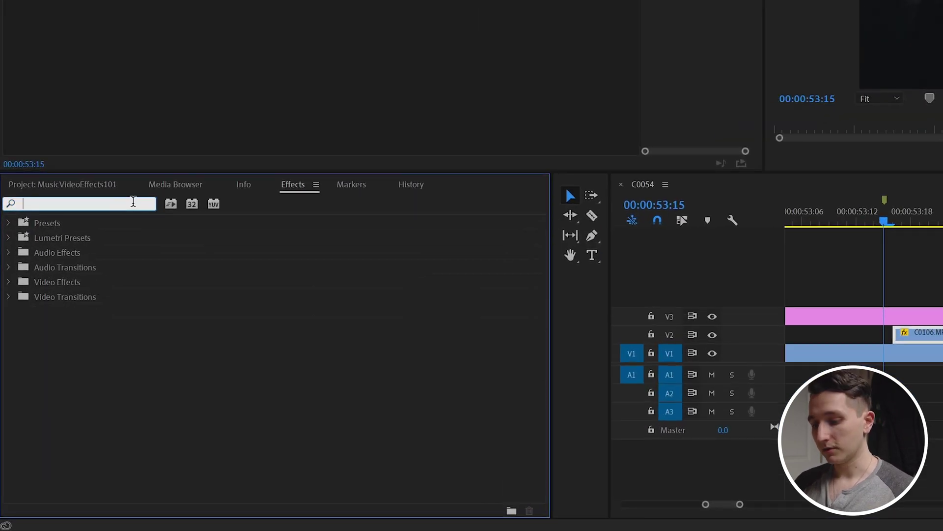
pyautogui.write('dissolve')
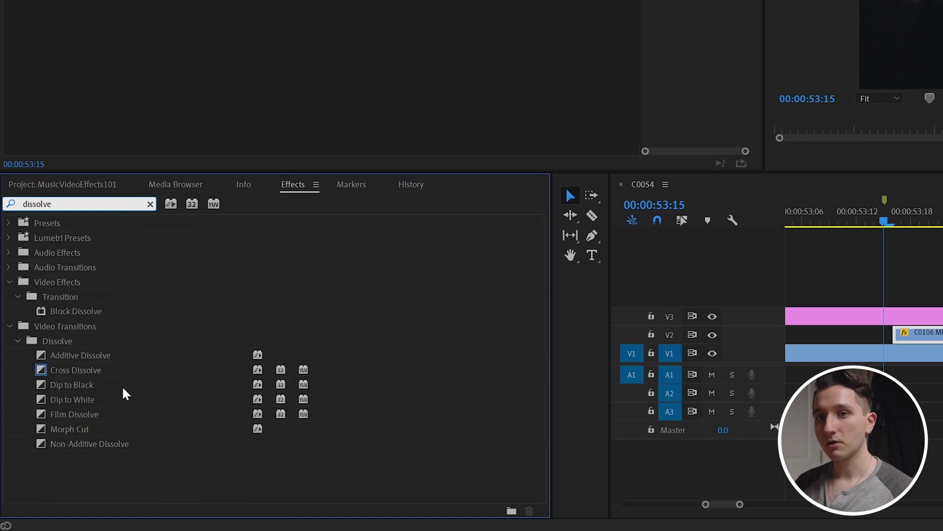
pyautogui.moveTo(101, 373); pyautogui.dragTo(895, 334)
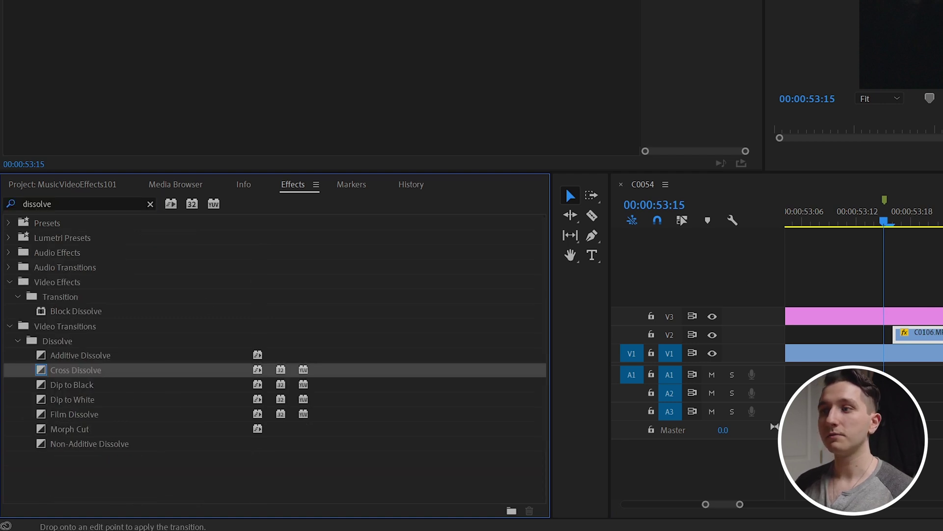
# Play back the dissolving flash several times from just before it.
pyautogui.press('-')
pyautogui.click(499, 376)
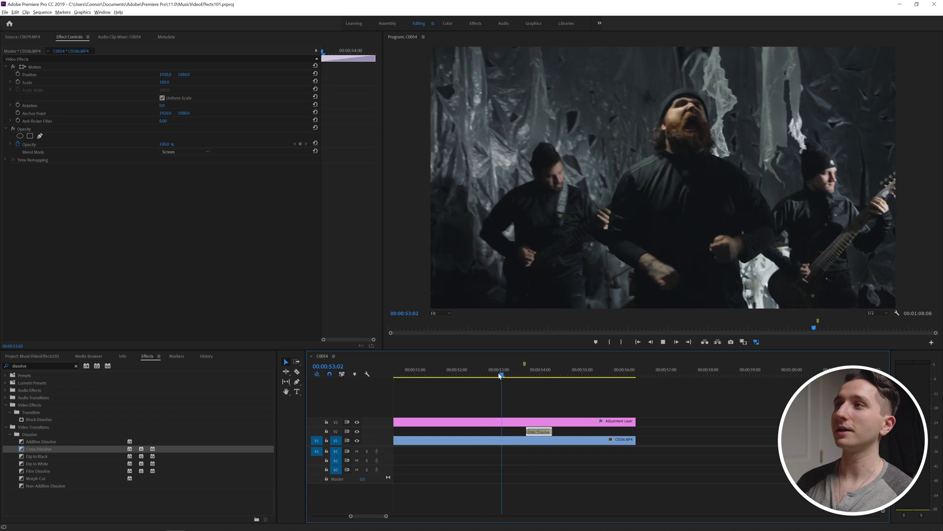
pyautogui.press('space')
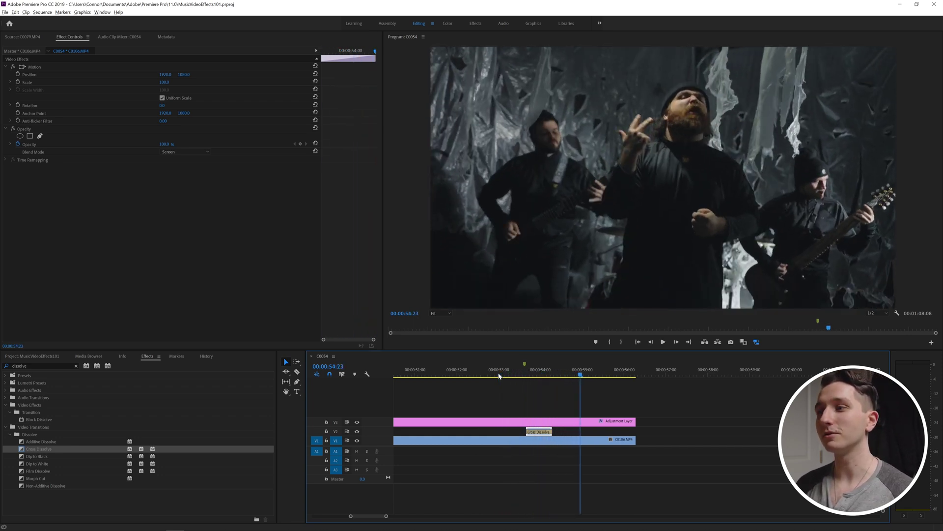
pyautogui.click(495, 376)
pyautogui.press('space')
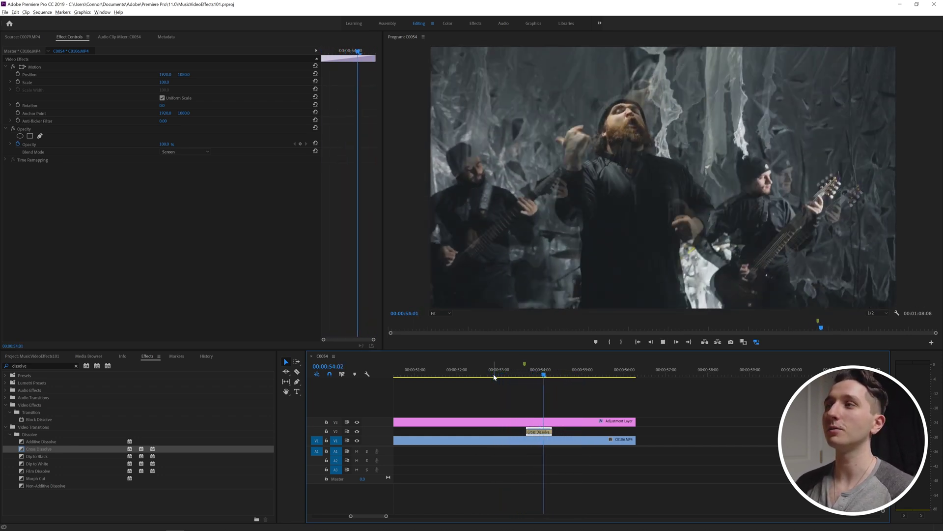
pyautogui.moveTo(495, 376); pyautogui.dragTo(491, 376)
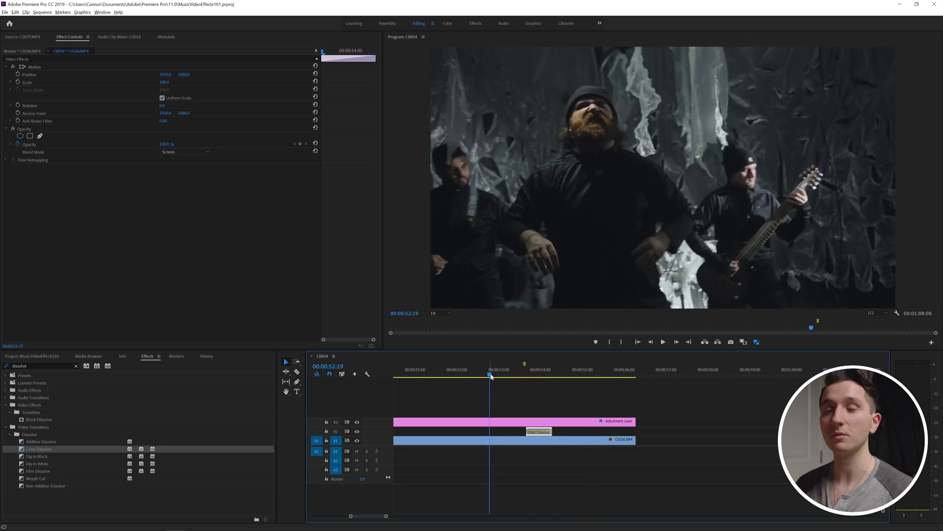
pyautogui.press('space')
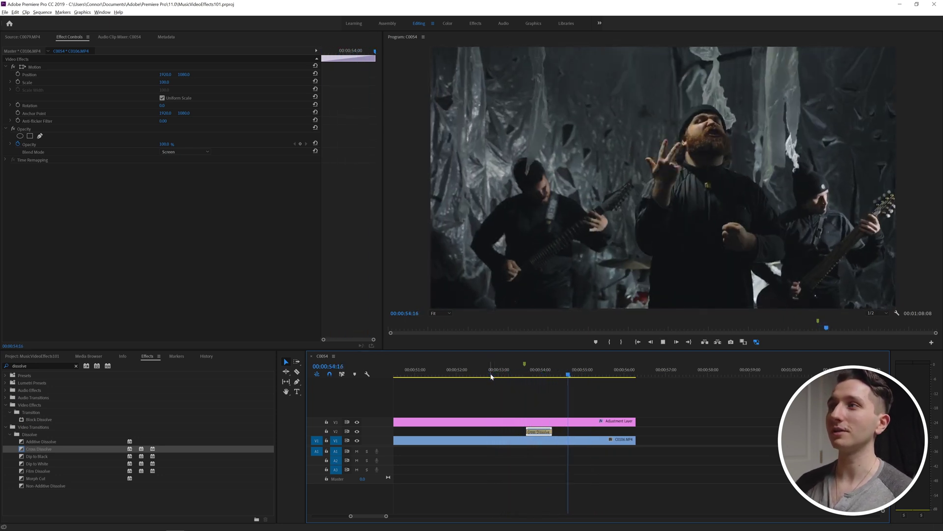
pyautogui.press('space')
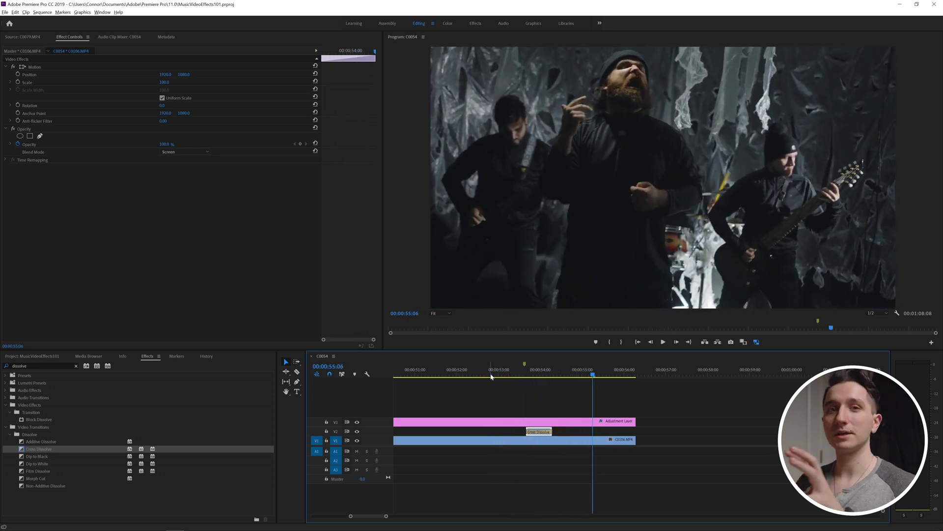
pyautogui.moveTo(515, 374)
pyautogui.mouseDown()
pyautogui.moveTo(543, 374)
pyautogui.moveTo(508, 377)
pyautogui.mouseUp()
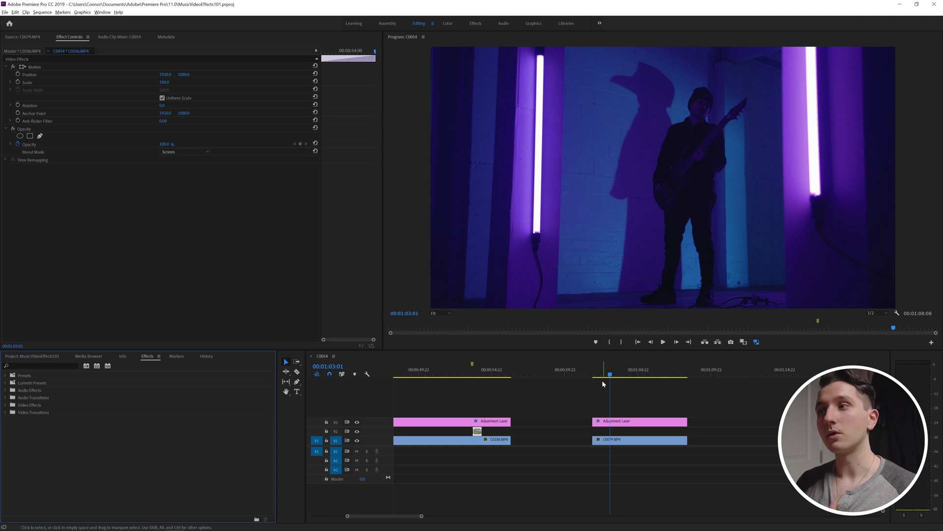
# Apply the Echo effect to the guitarist clip C0079.MP4.
pyautogui.click(45, 366)
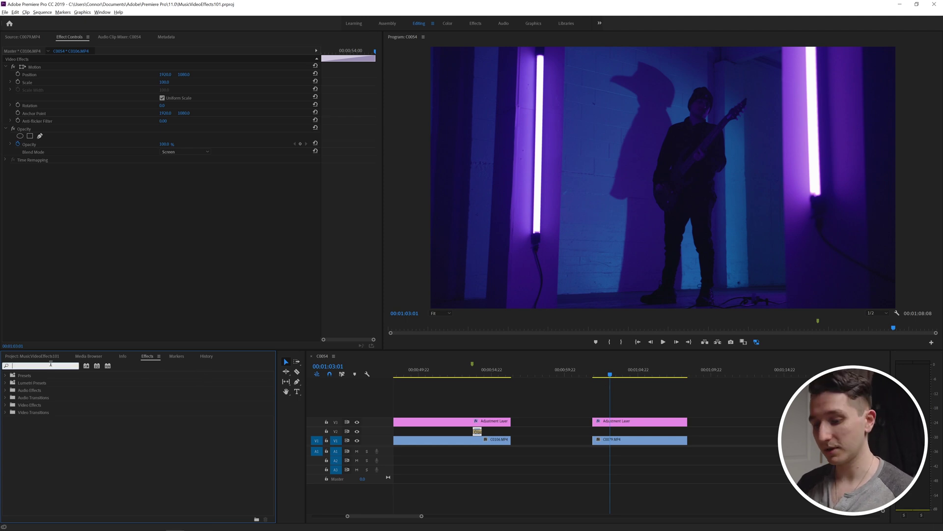
pyautogui.write('echo')
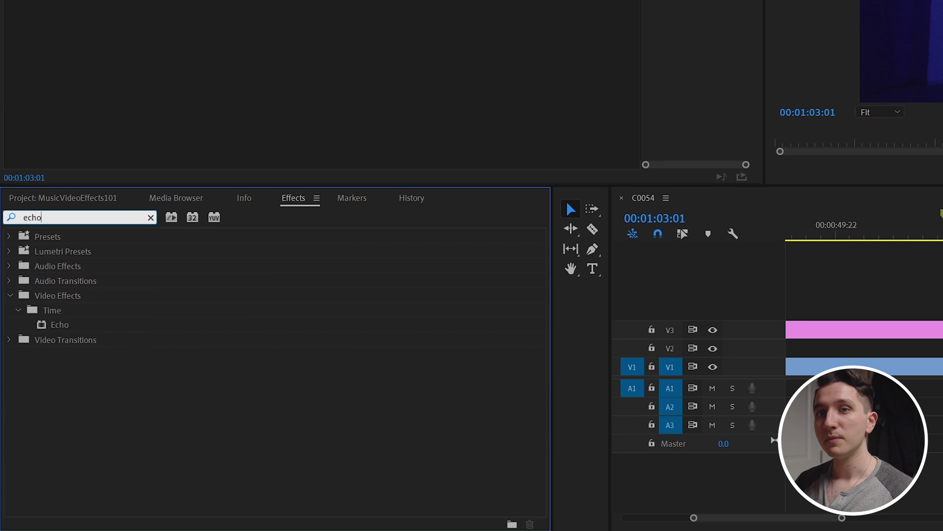
pyautogui.moveTo(74, 325); pyautogui.dragTo(432, 372)
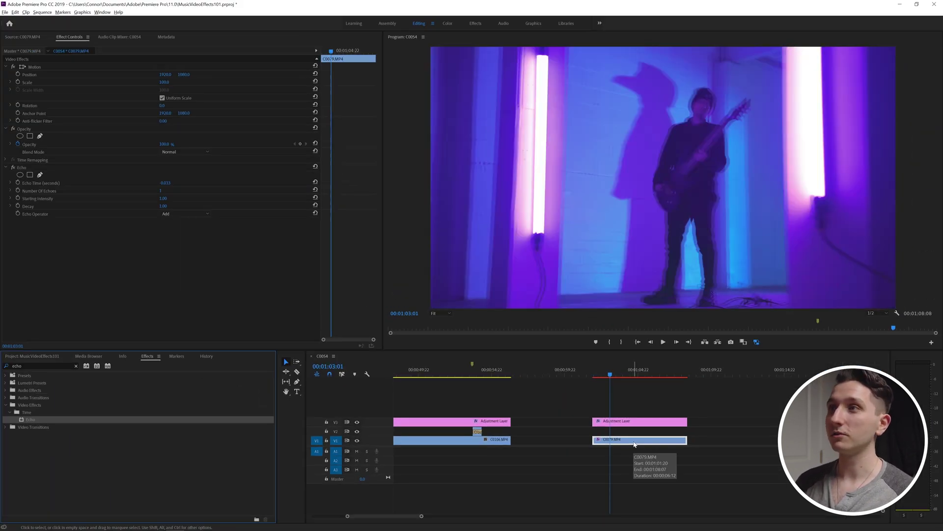
# Play the guitarist clip from its start to check the echo trail.
pyautogui.click(595, 373)
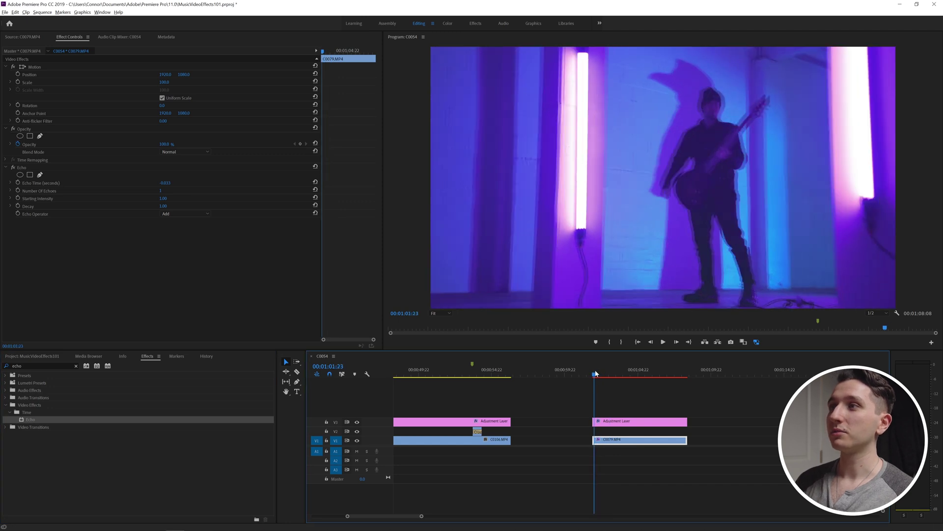
pyautogui.press('space')
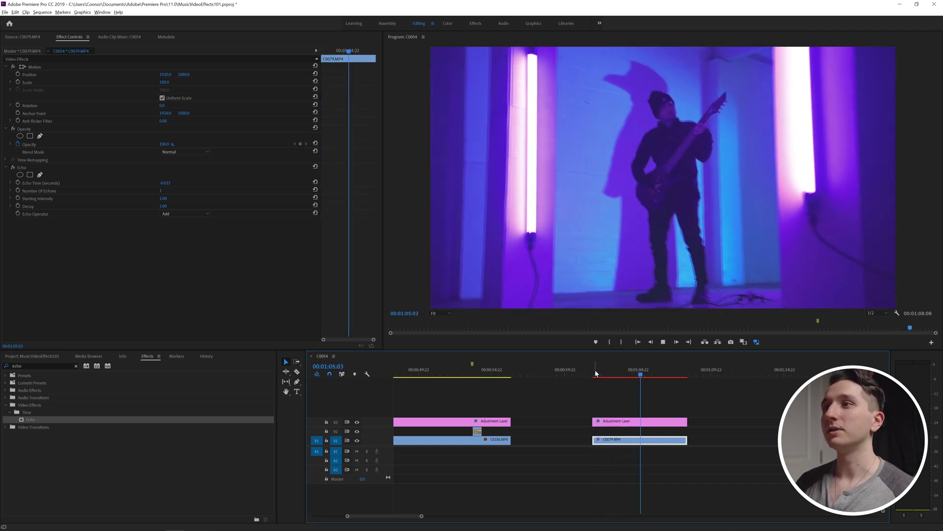
pyautogui.press('space')
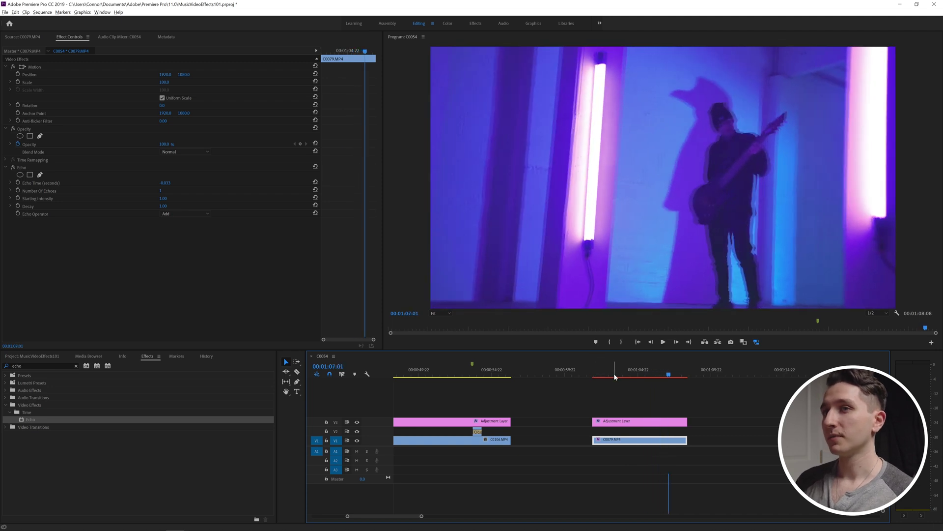
pyautogui.moveTo(615, 377); pyautogui.dragTo(612, 377)
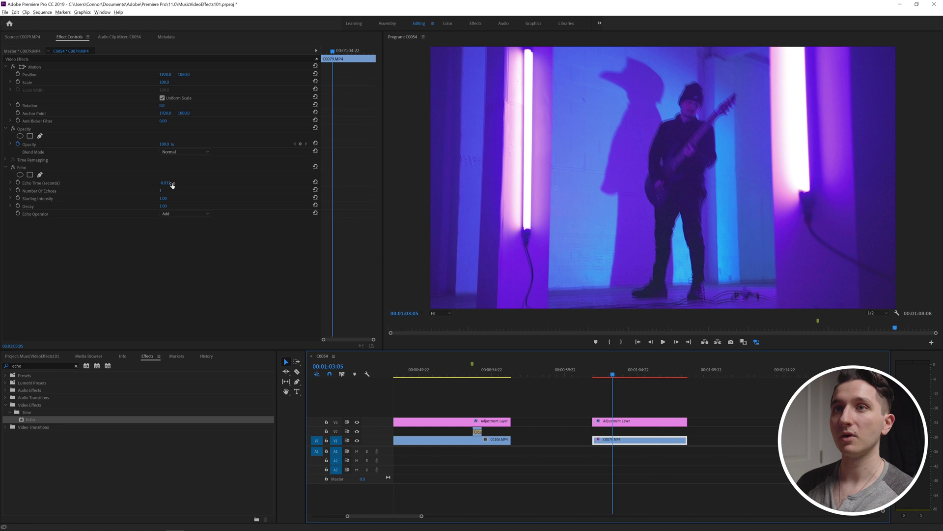
# Set the guitarist clip's Echo Time to -0.233 seconds with Number Of Echoes at 1.
pyautogui.moveTo(165, 182)
pyautogui.mouseDown()
pyautogui.moveTo(146, 182)
pyautogui.moveTo(169, 183)
pyautogui.mouseUp()
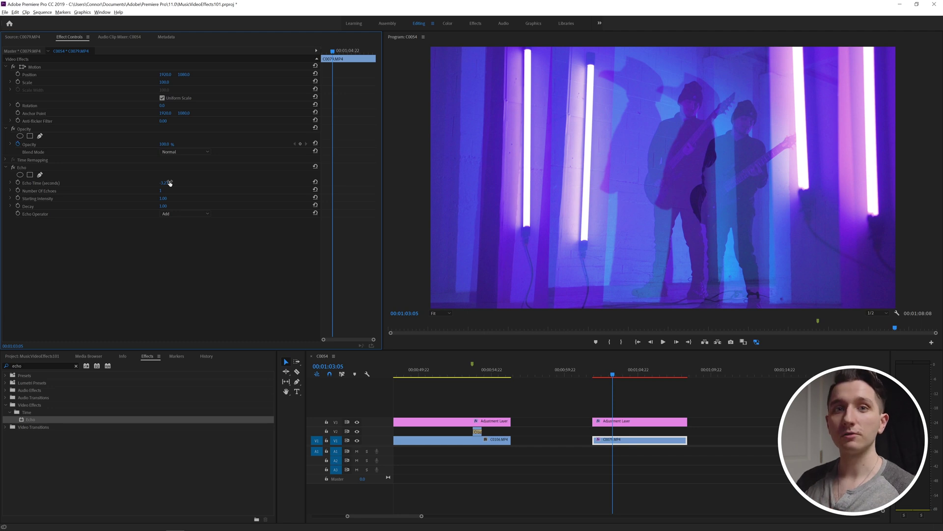
pyautogui.moveTo(170, 182); pyautogui.dragTo(197, 182)
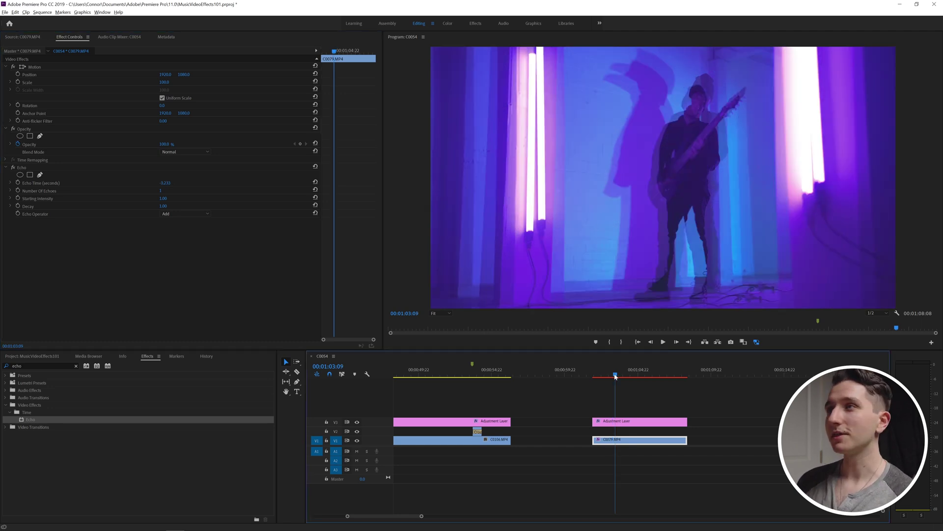
pyautogui.moveTo(612, 376)
pyautogui.mouseDown()
pyautogui.moveTo(627, 380)
pyautogui.moveTo(603, 379)
pyautogui.moveTo(620, 384)
pyautogui.mouseUp()
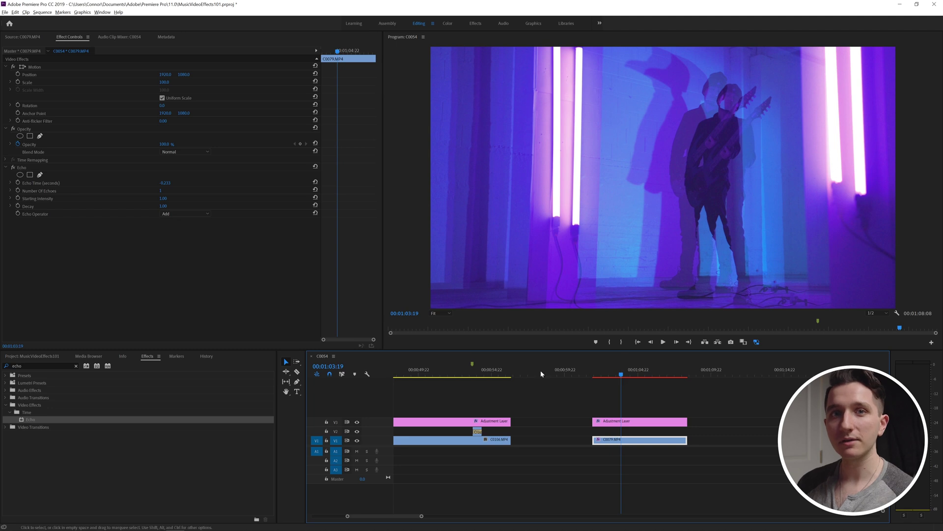
pyautogui.click(179, 214)
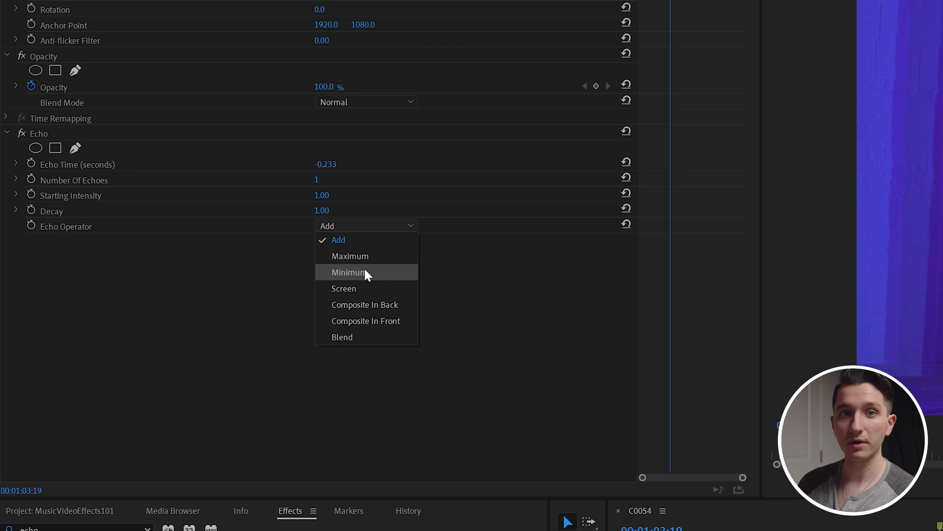
# Switch the Echo operator to Minimum and start previewing the guitarist clip.
pyautogui.click(364, 272)
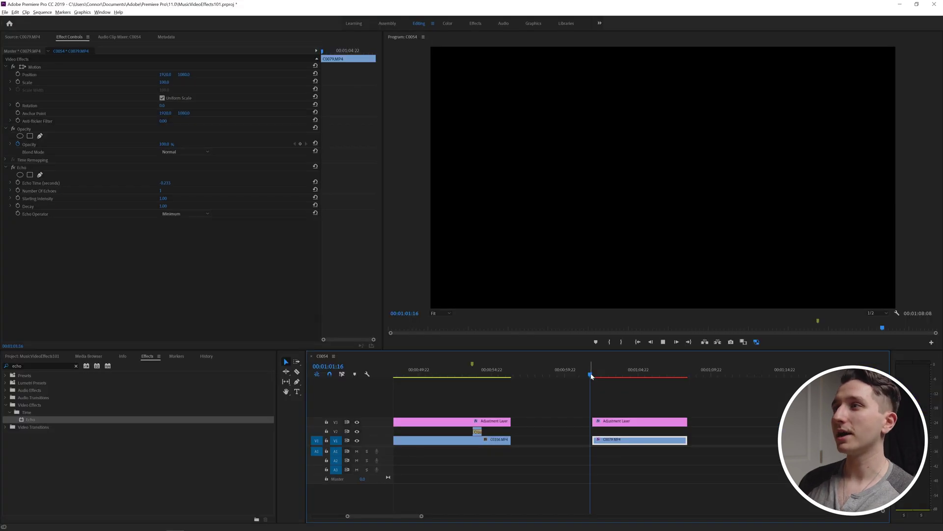
pyautogui.press('space')
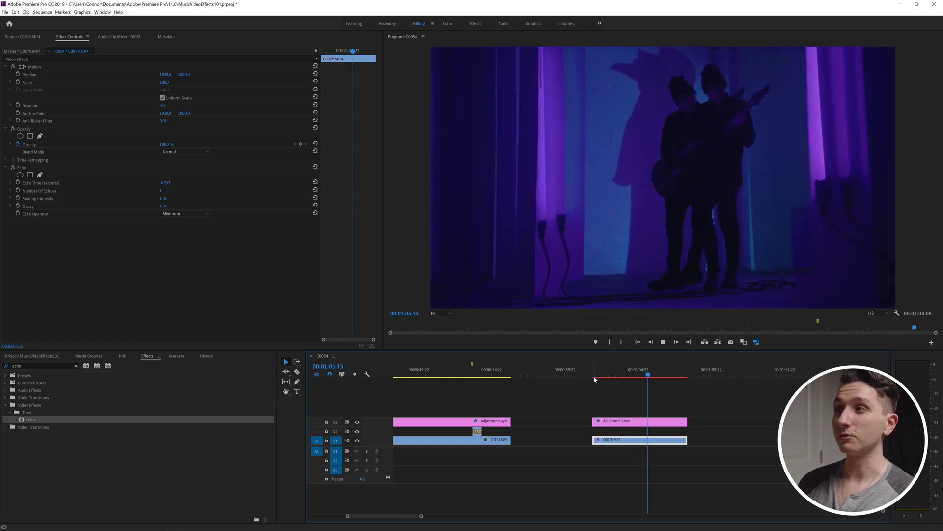
pyautogui.click(596, 375)
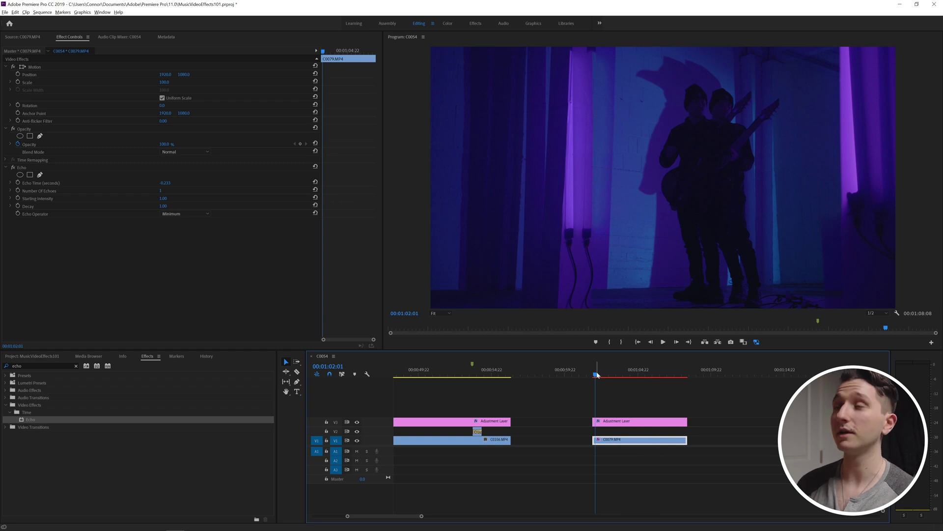
# Replay the echoed guitarist clip from its start to check the dark ghost trail.
pyautogui.moveTo(598, 374); pyautogui.dragTo(595, 377)
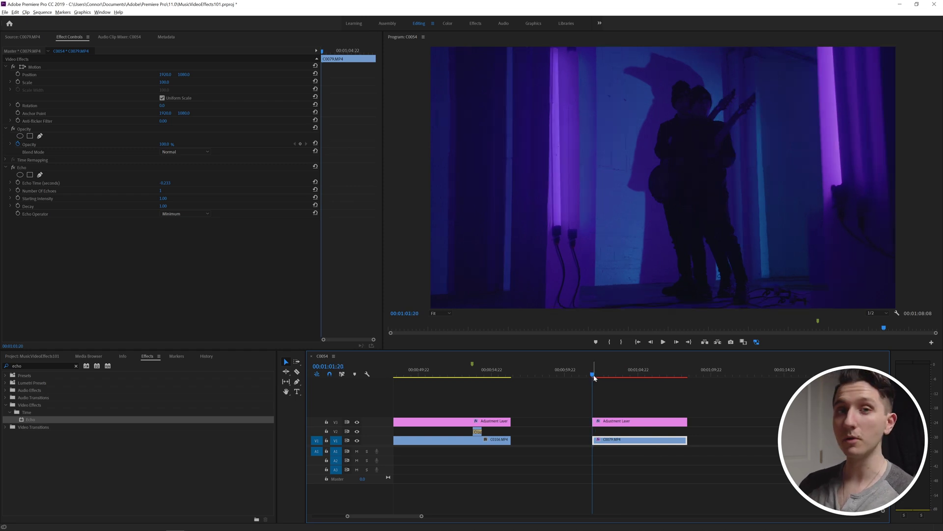
pyautogui.press('space')
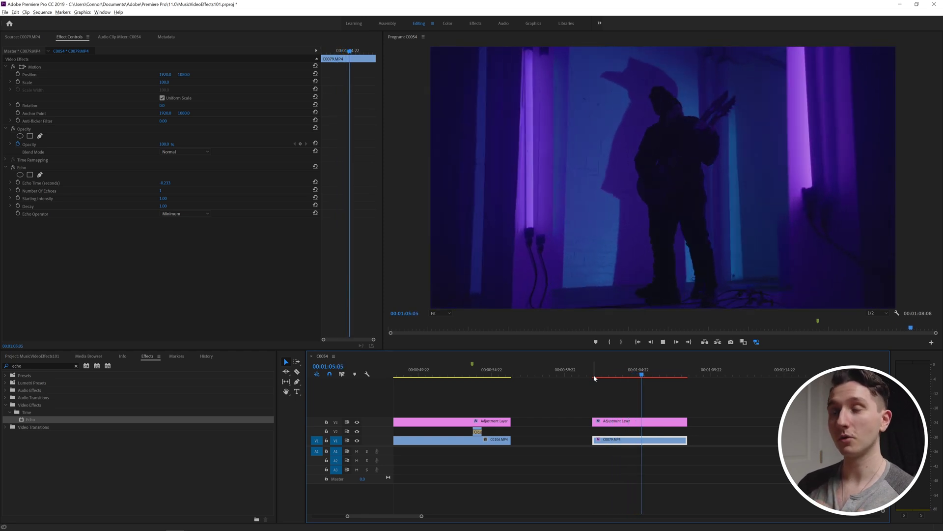
pyautogui.click(596, 374)
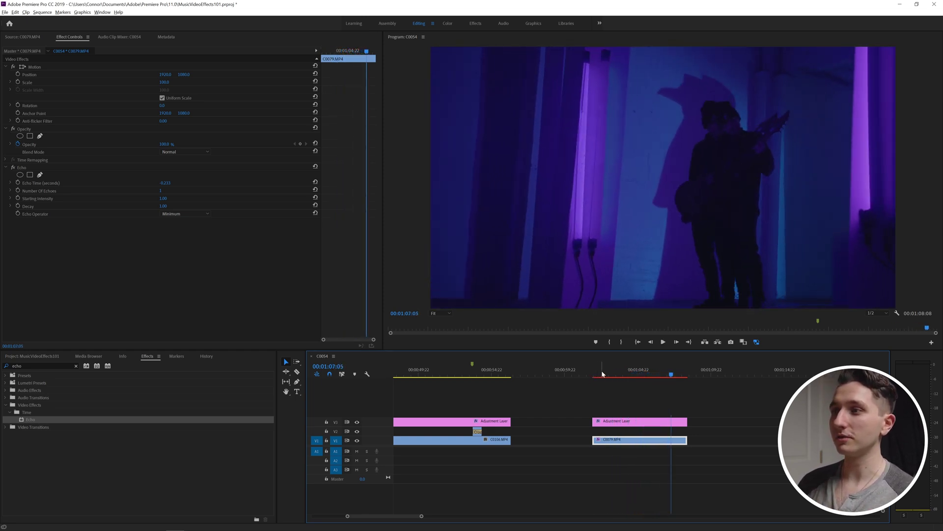
pyautogui.press('space')
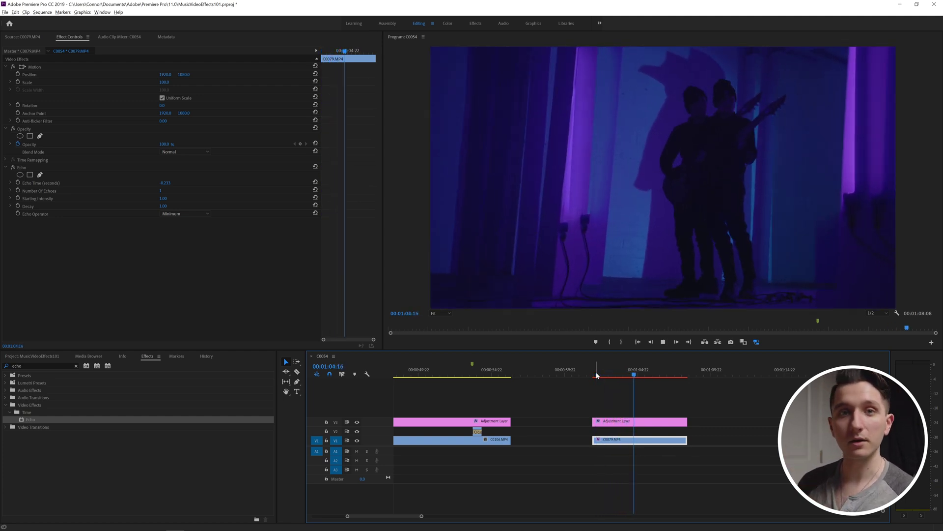
pyautogui.press('space')
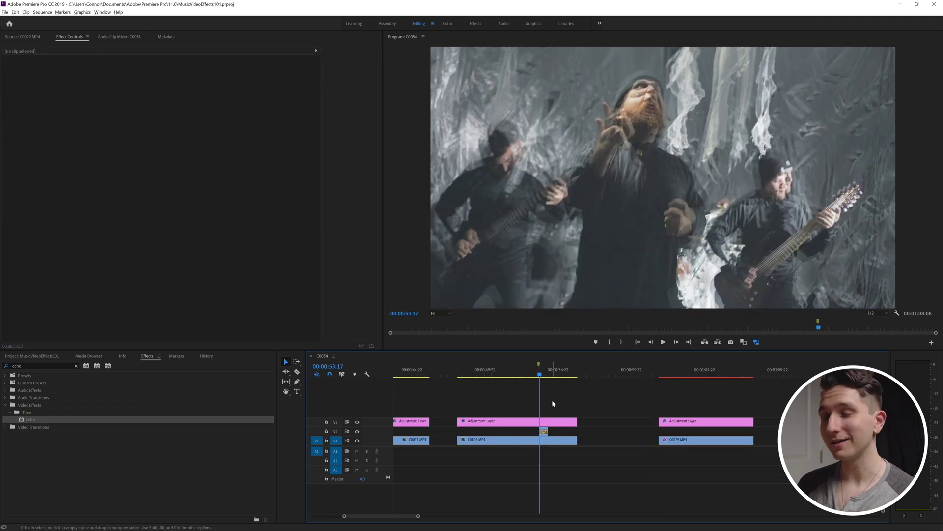
# Add an ellipse mask to the Opacity of flash clip C0106.MP4 on V2.
pyautogui.click(544, 431)
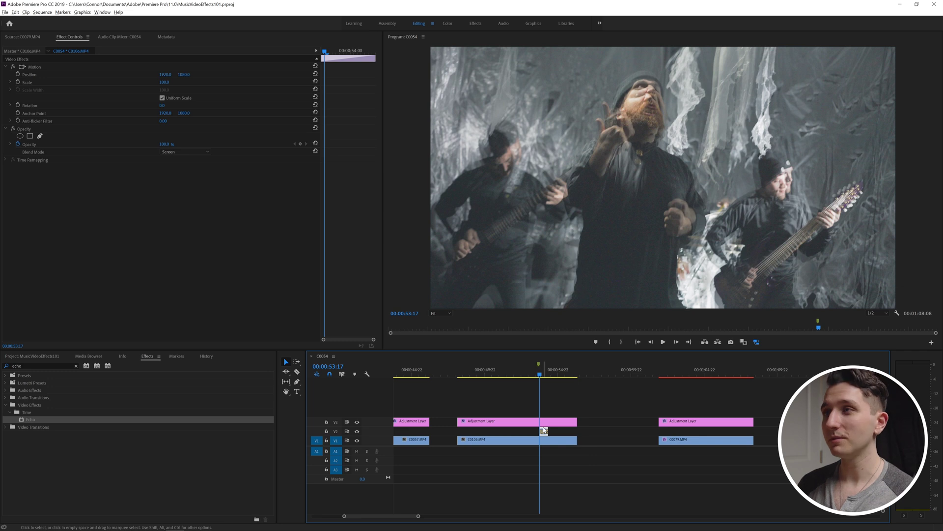
pyautogui.press('=')
pyautogui.press('=')
pyautogui.press('=')
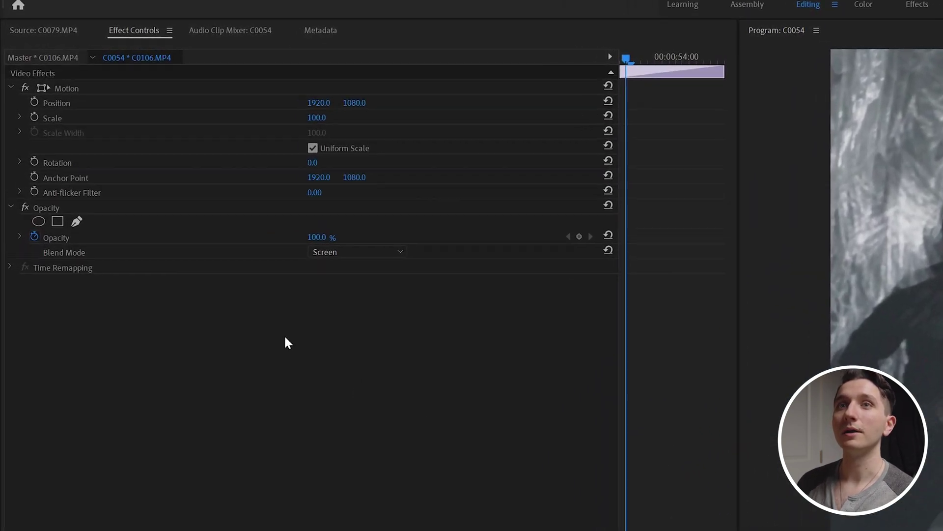
pyautogui.click(69, 214)
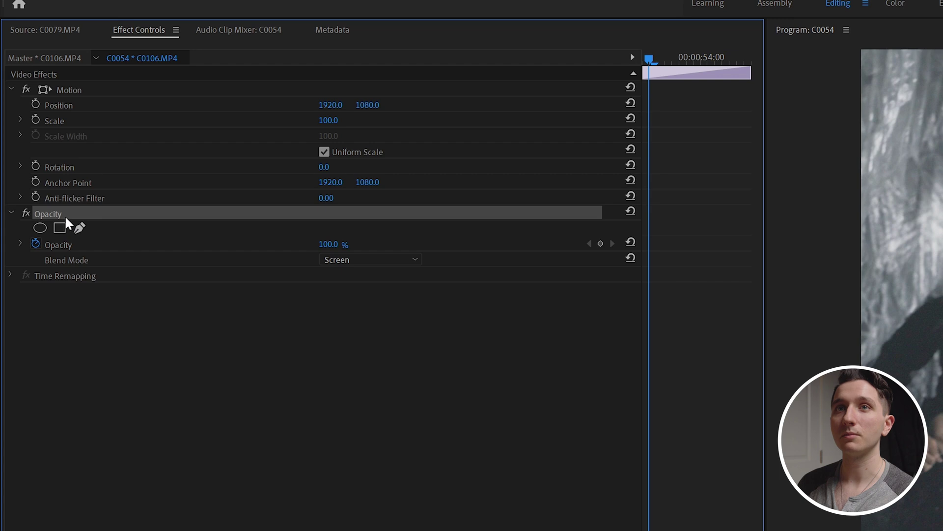
pyautogui.click(40, 227)
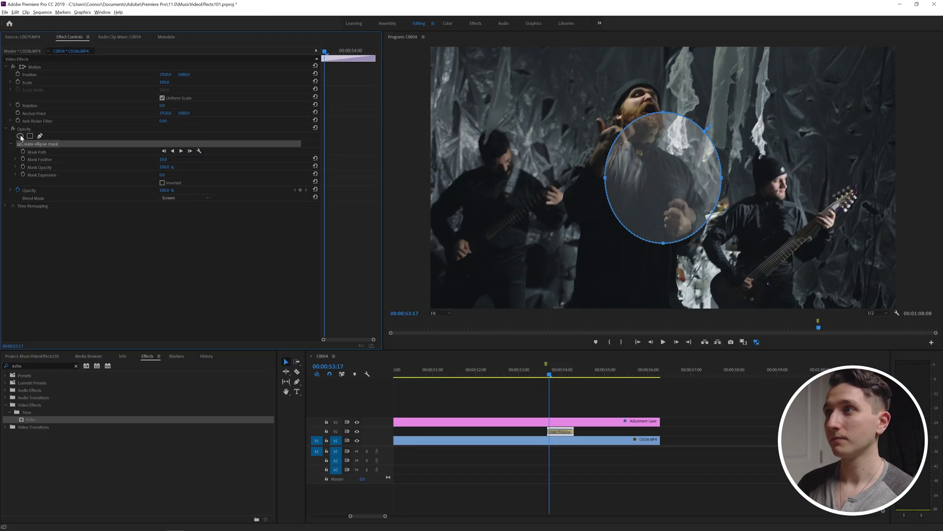
# Enlarge the ellipse mask over the singer's torso and feather its edge heavily.
pyautogui.moveTo(658, 189); pyautogui.dragTo(664, 186)
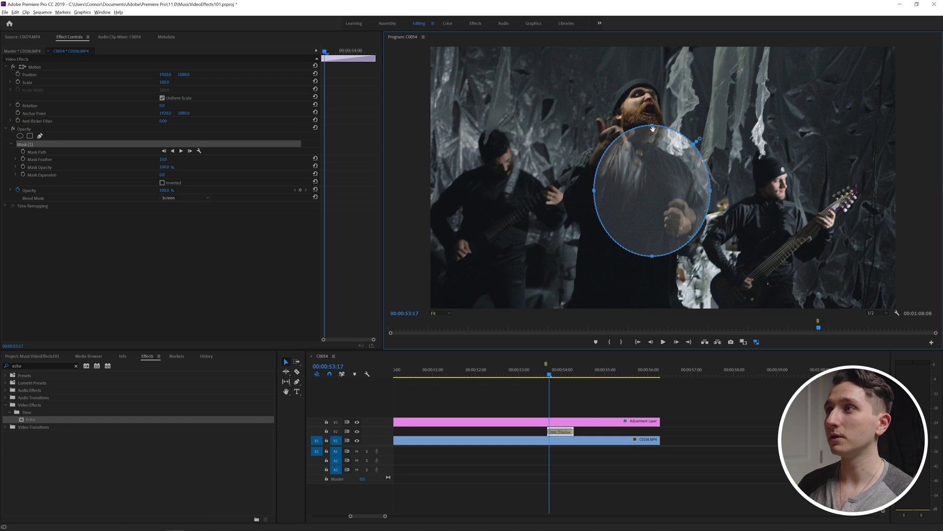
pyautogui.moveTo(660, 78); pyautogui.dragTo(652, 52)
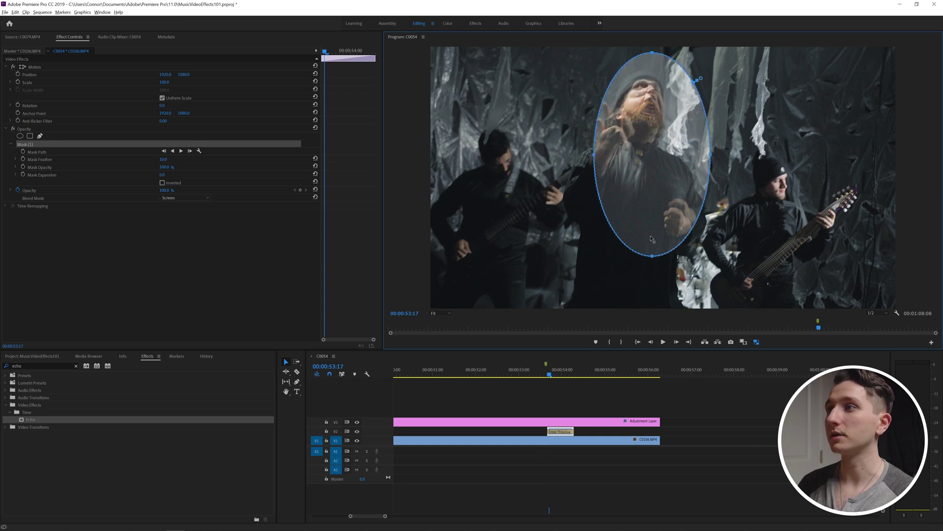
pyautogui.moveTo(712, 156); pyautogui.dragTo(751, 186)
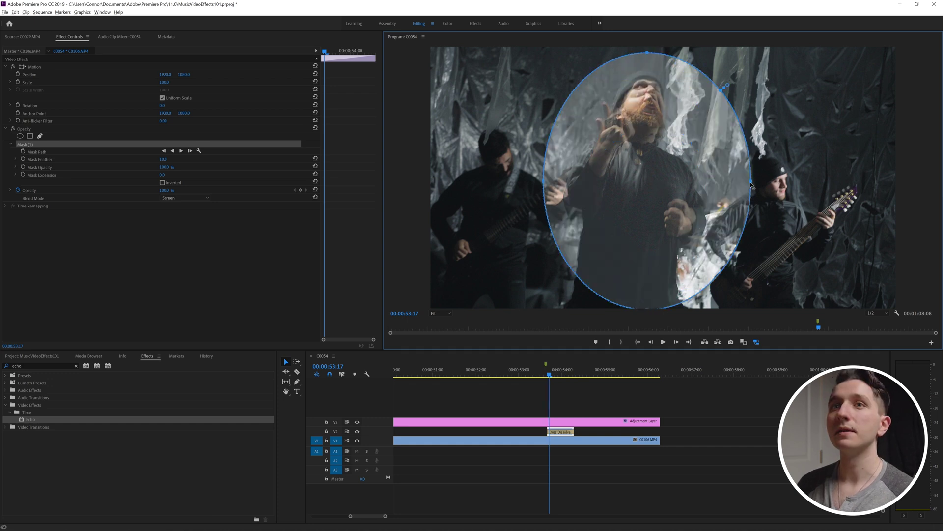
pyautogui.moveTo(165, 162); pyautogui.dragTo(268, 162)
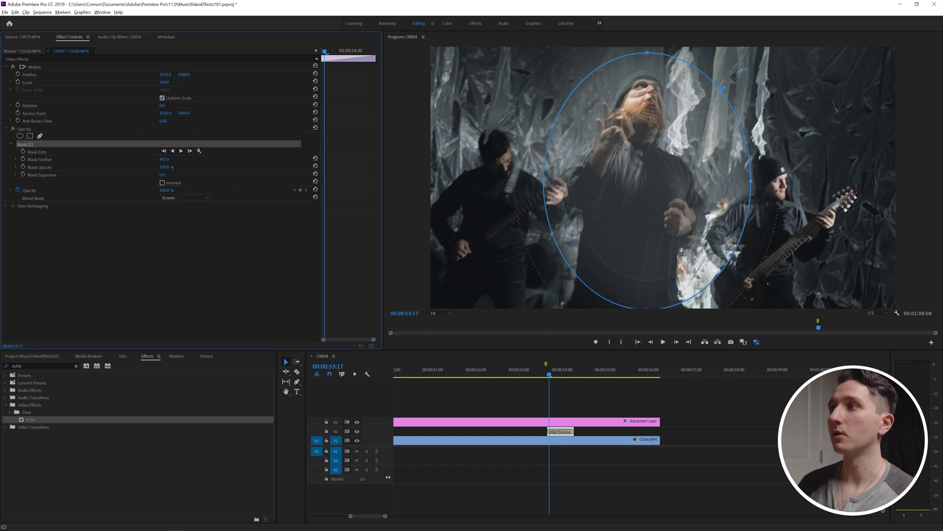
pyautogui.click(514, 375)
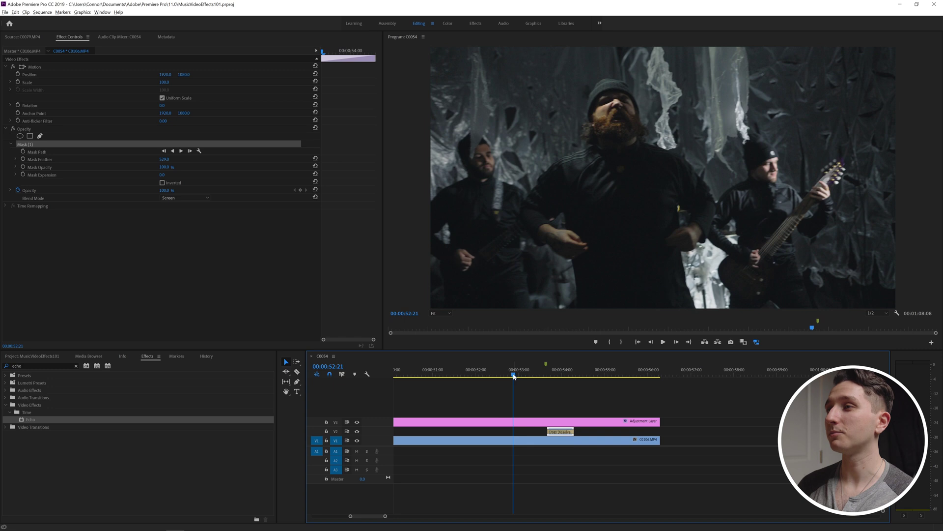
# Preview the masked flash, then set Mask (1) to Inverted.
pyautogui.press('space')
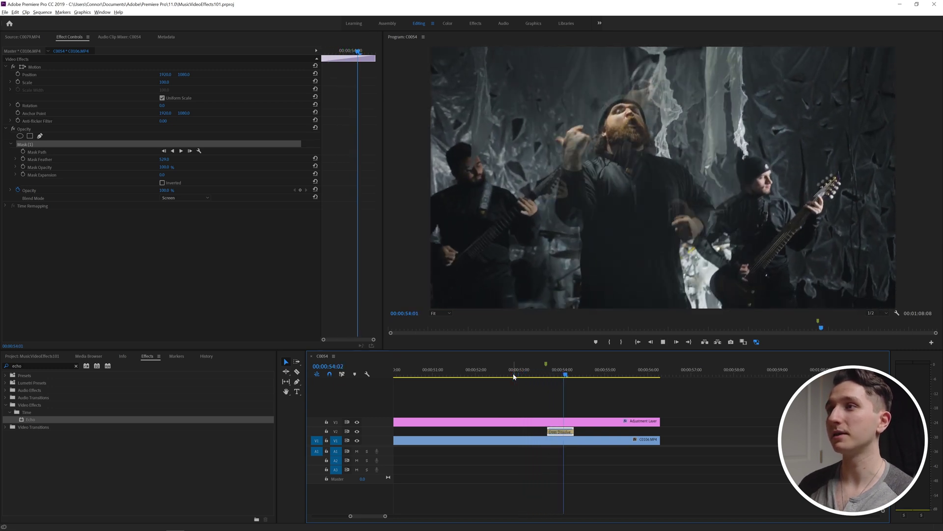
pyautogui.click(513, 375)
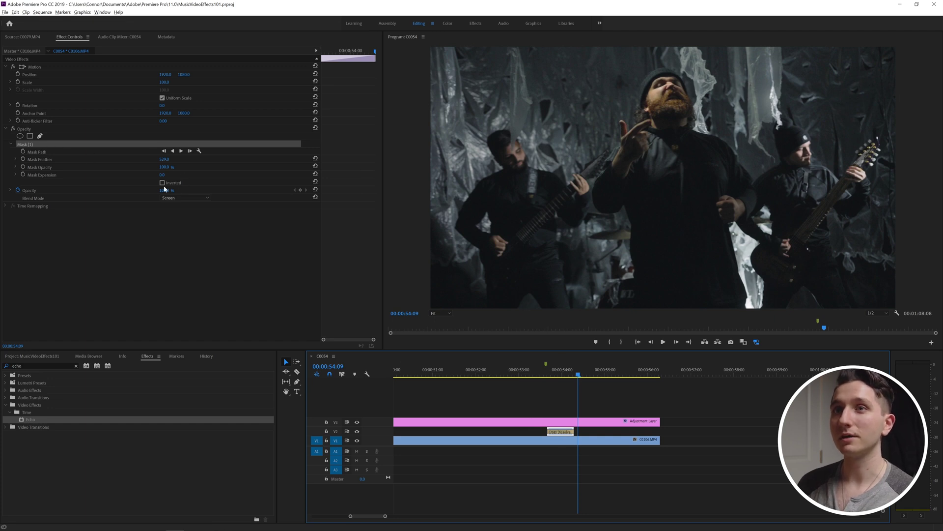
pyautogui.click(163, 184)
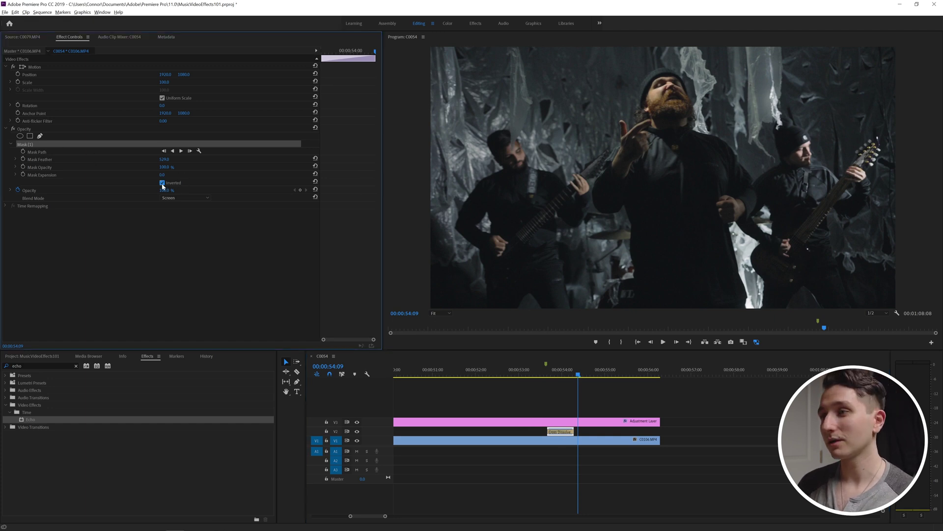
# Replay the flash to check it now brightens only around the singer.
pyautogui.click(511, 376)
pyautogui.press('space')
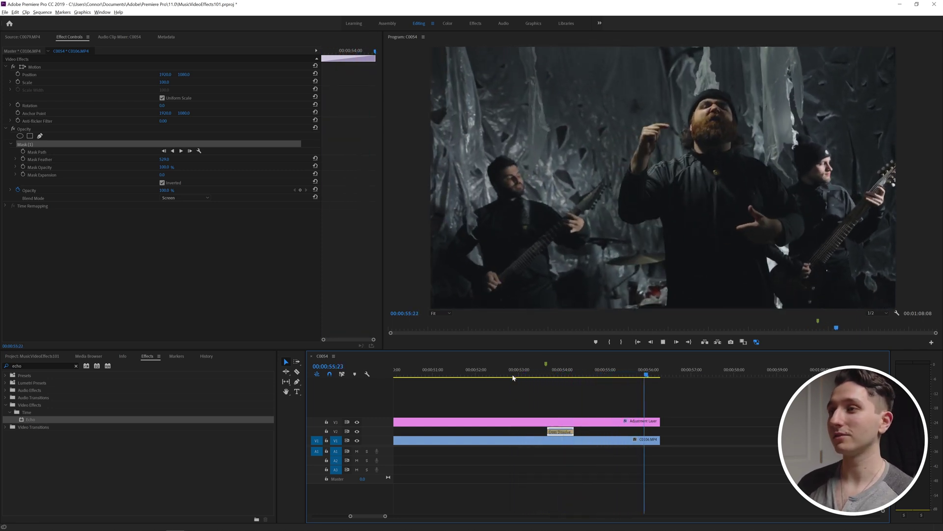
pyautogui.click(513, 377)
pyautogui.click(513, 376)
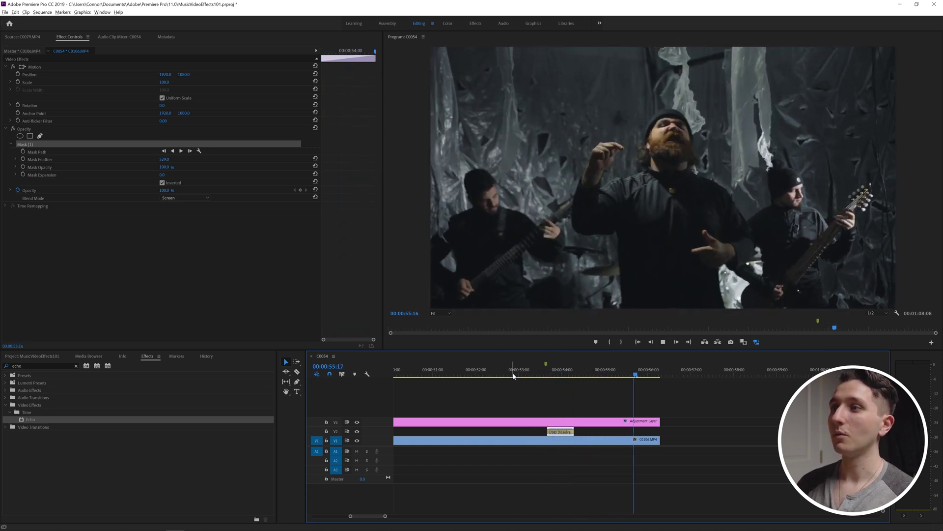
pyautogui.click(521, 375)
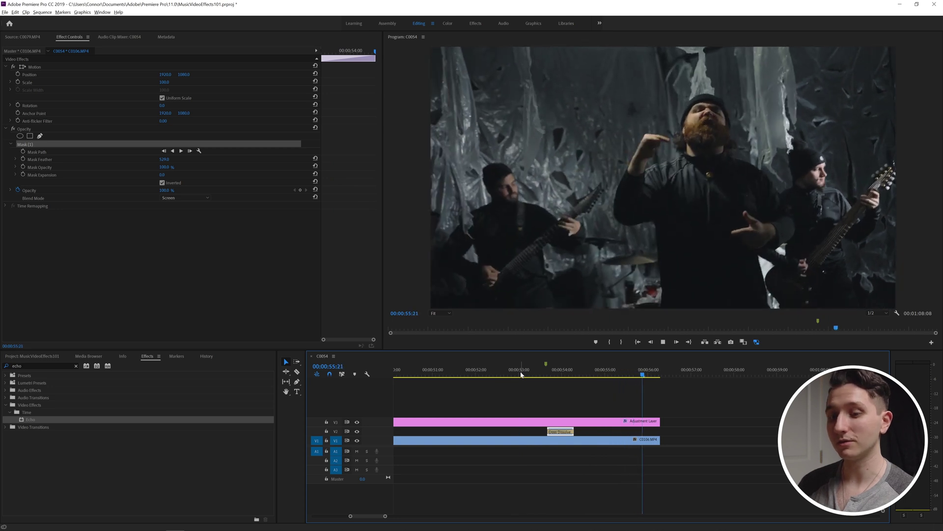
# Save the project with Ctrl+S and zoom the timeline back out.
pyautogui.hotkey('ctrl', 's')
pyautogui.press('-')
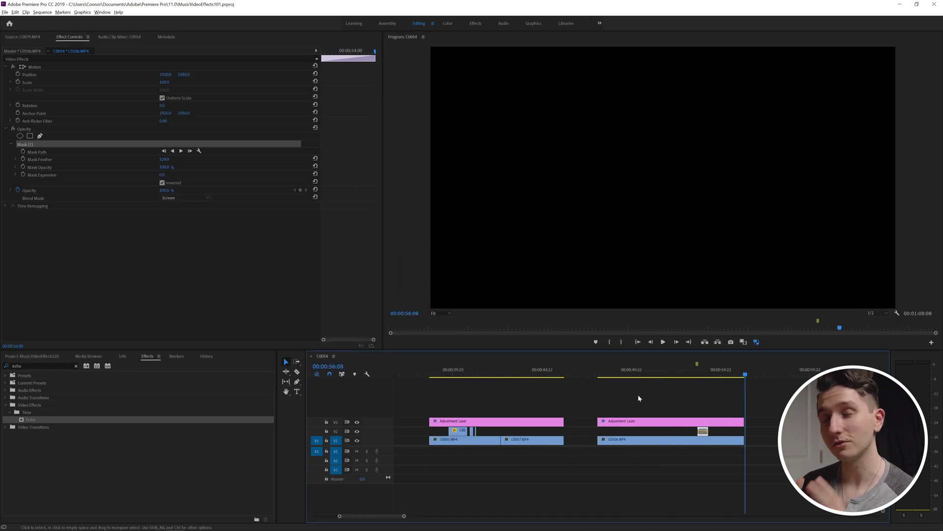